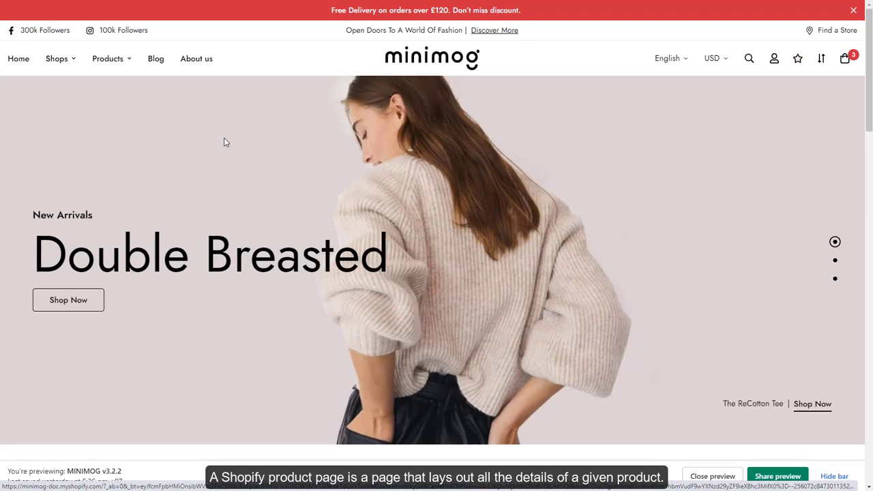
Browse the 25 Minimalist Engagement Rings and Platform Espadrilles Sandals product pages.
scroll(224, 140, down, 10)
click(286, 161)
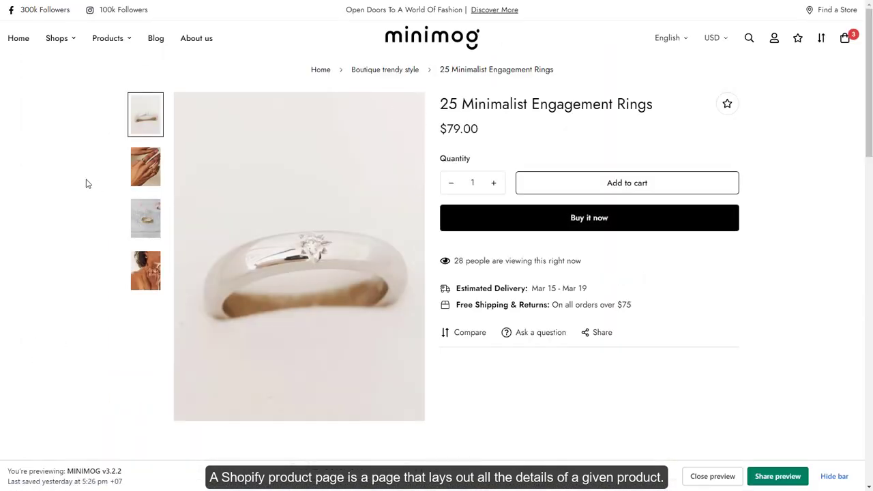
scroll(86, 182, down, 7)
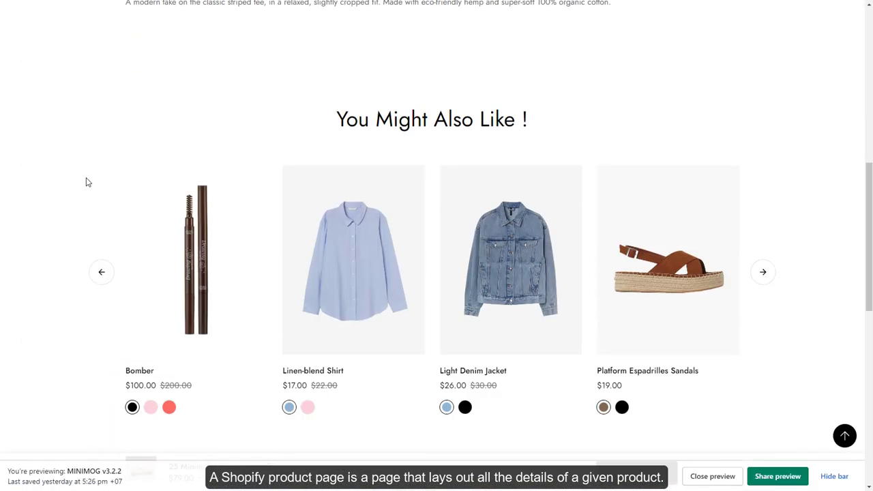
scroll(86, 182, down, 5)
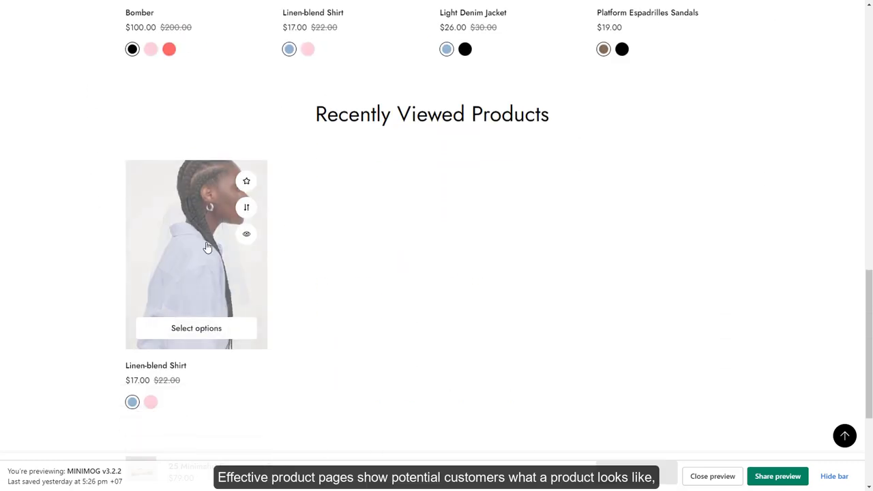
scroll(342, 247, up, 4)
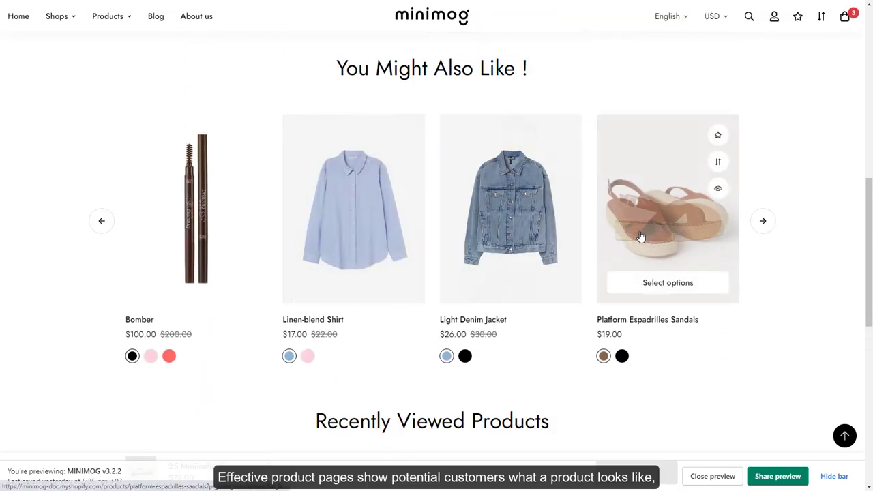
click(638, 236)
scroll(460, 282, down, 5)
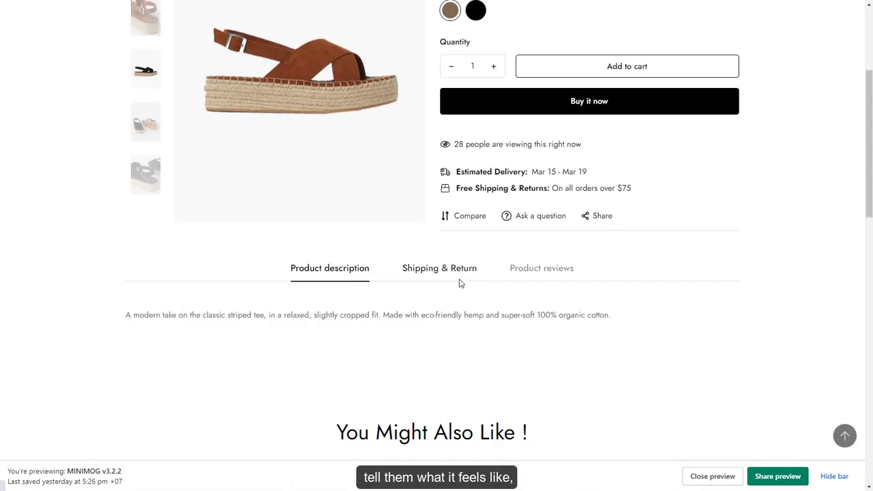
scroll(459, 282, down, 7)
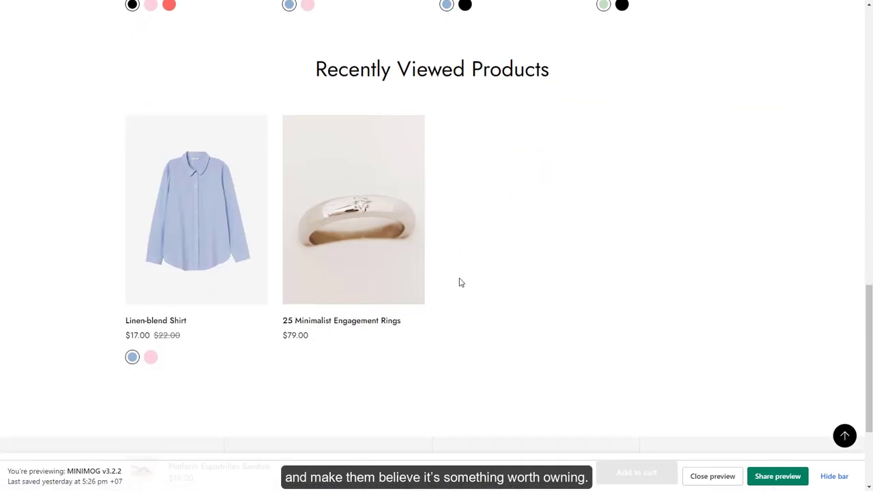
scroll(460, 278, up, 5)
Open the Light Denim Jacket product page and look over its details.
click(493, 233)
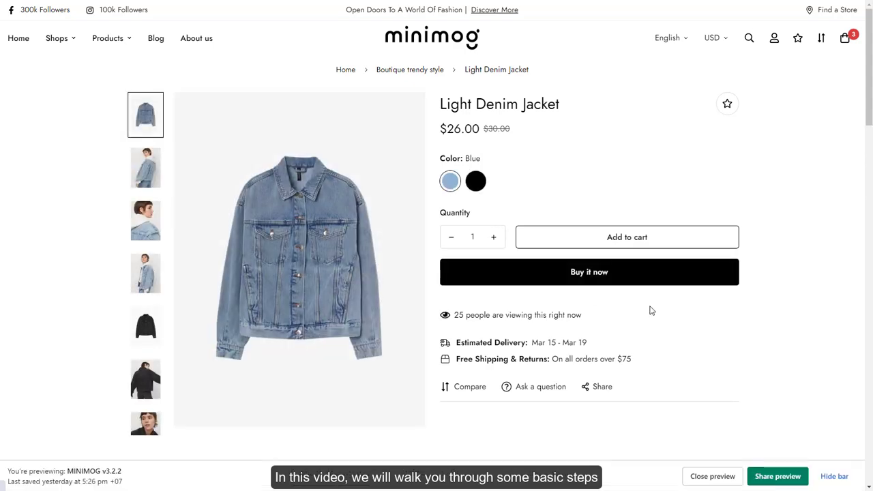
scroll(650, 310, down, 3)
scroll(649, 310, down, 15)
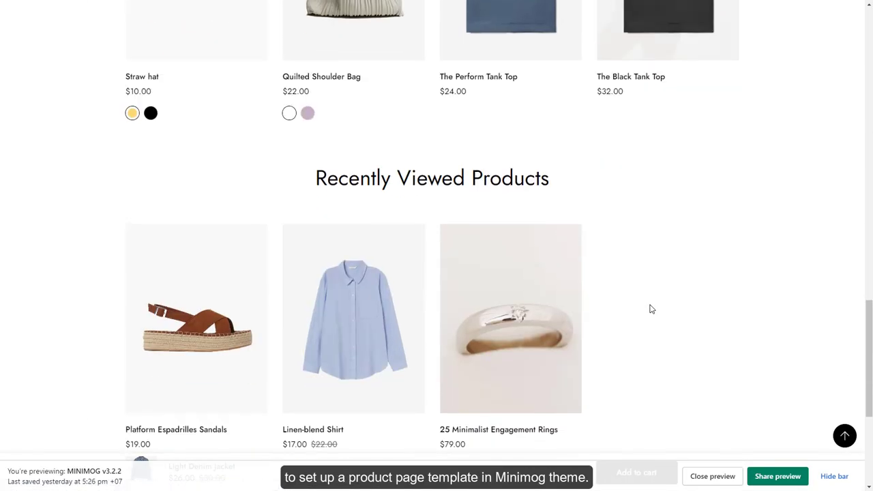
scroll(379, 226, up, 2)
scroll(213, 219, down, 2)
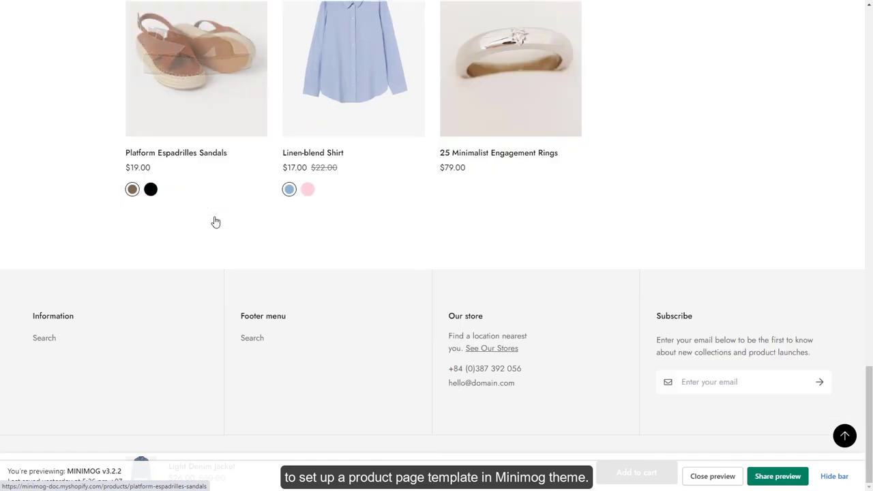
scroll(216, 222, up, 2)
scroll(215, 221, up, 10)
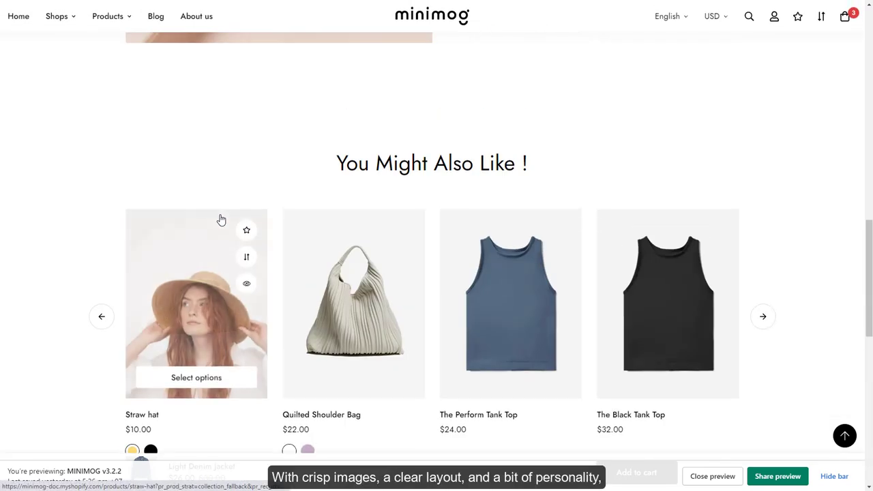
scroll(219, 217, up, 7)
scroll(220, 214, down, 3)
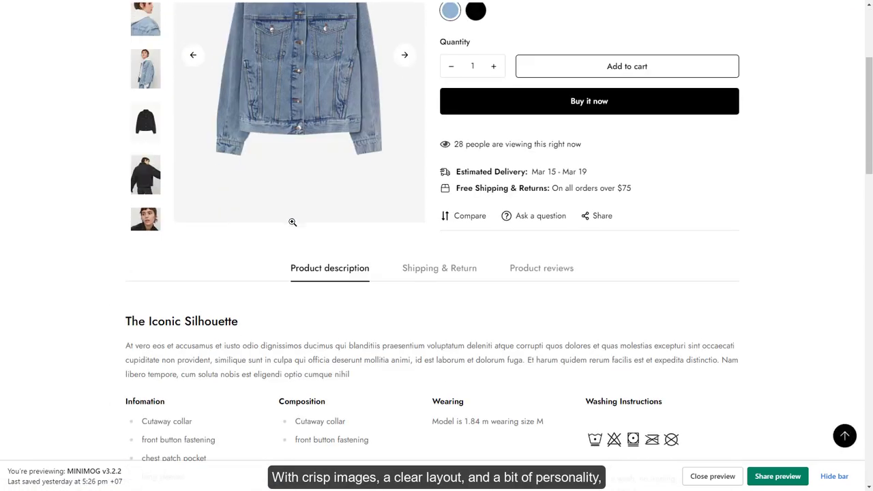
Check the jacket's shipping and return info, then add the Light Denim Jacket to the cart.
click(427, 273)
click(348, 268)
scroll(352, 261, up, 3)
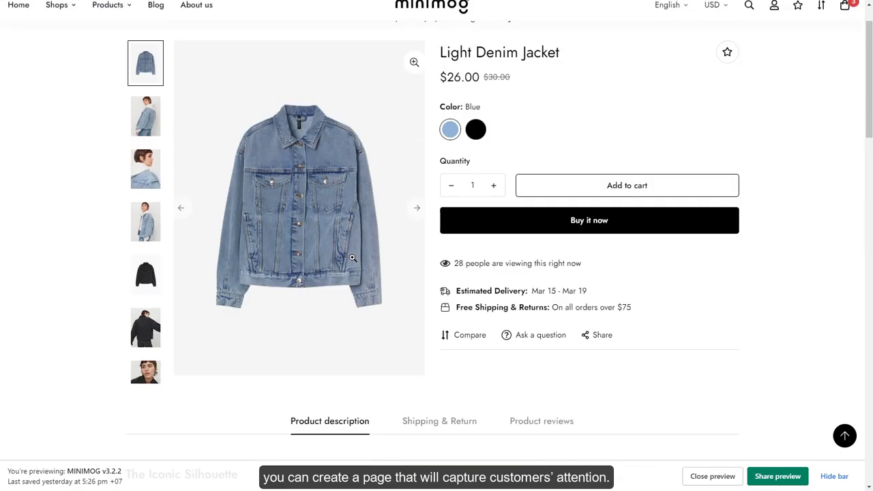
click(577, 236)
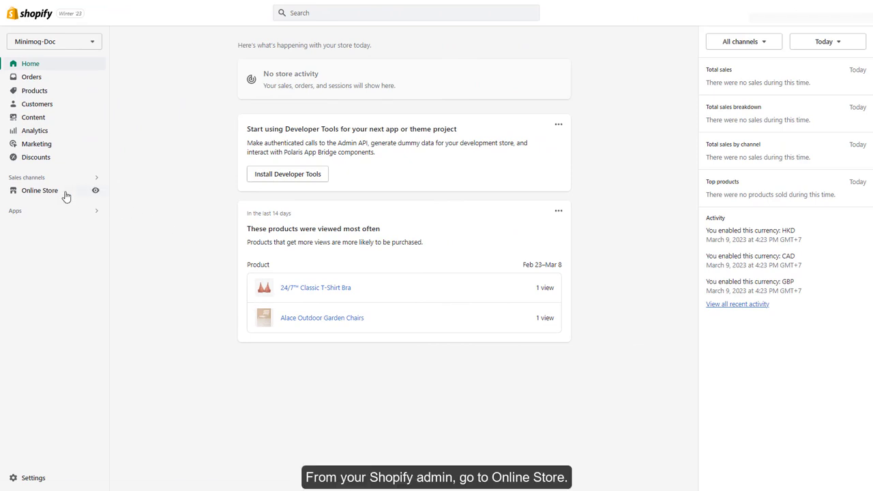
Go to Online Store and customize the MINIMOG v3.2.2 theme.
click(41, 190)
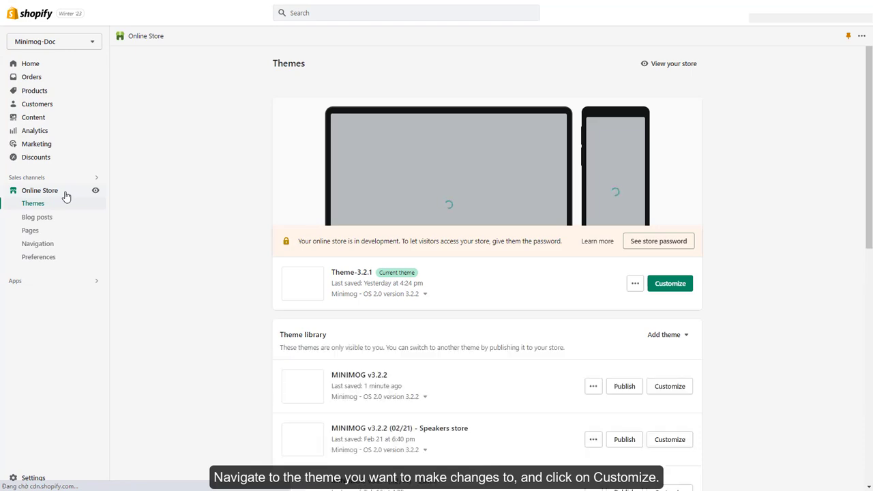
click(659, 389)
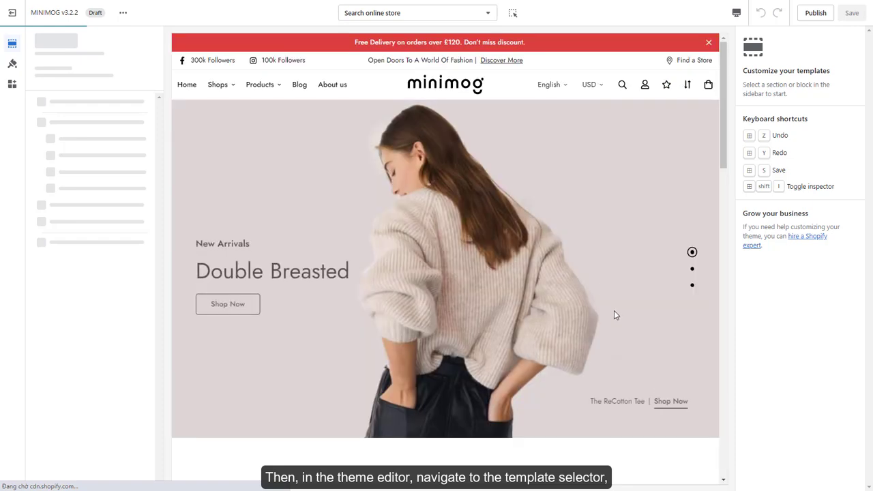
Switch the theme editor to the Products > Default product template.
click(488, 12)
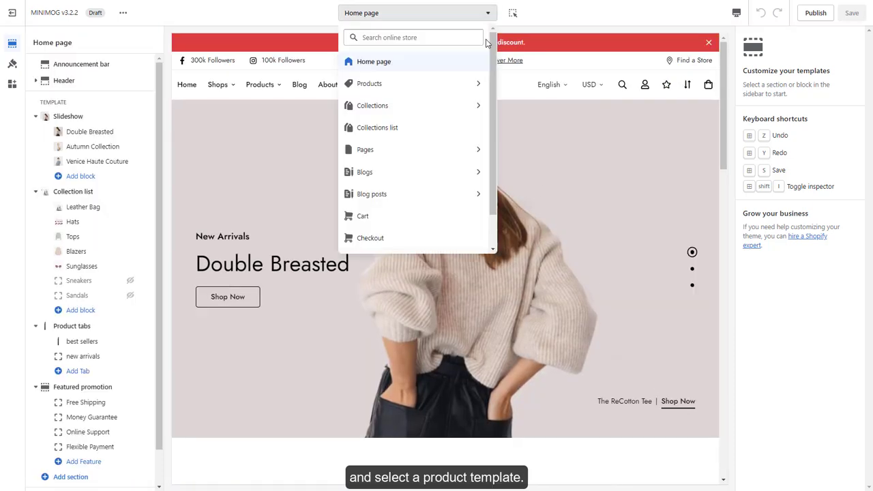
click(479, 85)
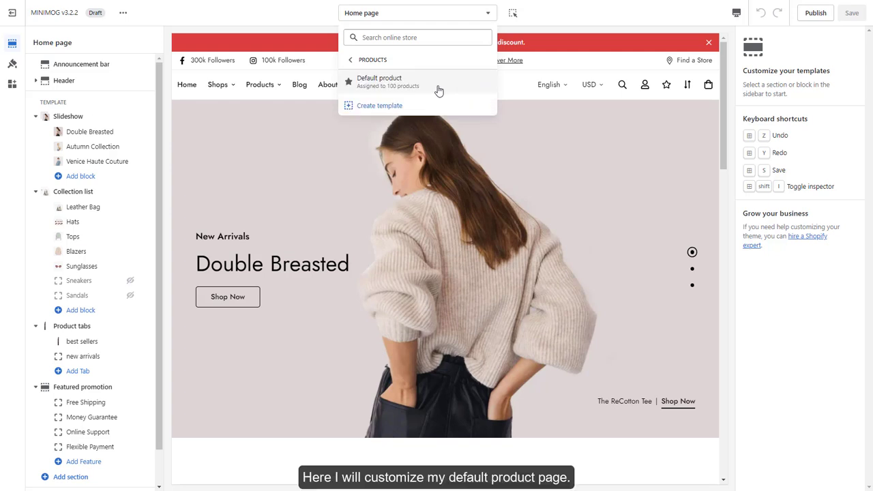
click(399, 82)
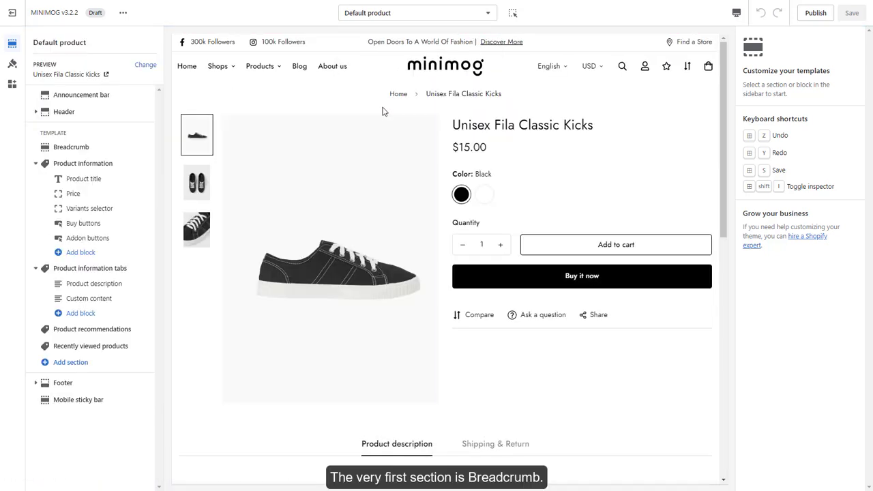
Select the Breadcrumb section, enable in-preview section picking, and try dragging it.
click(94, 150)
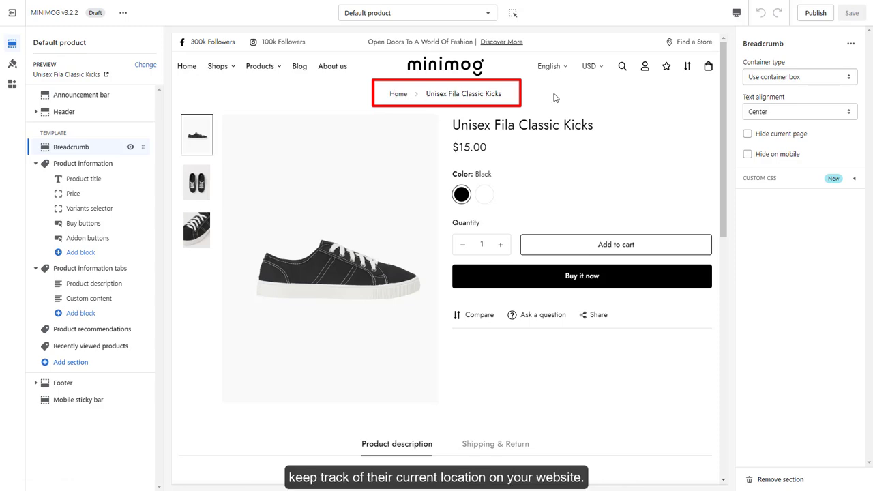
click(514, 12)
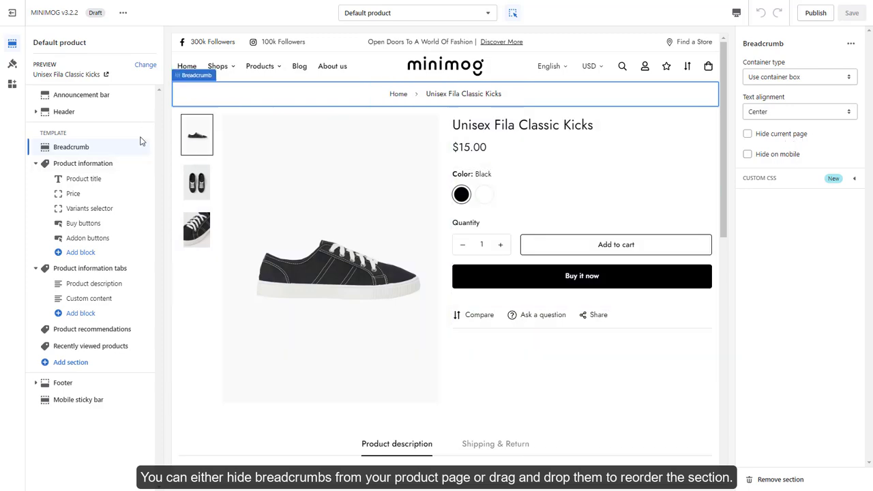
mouse_move(140, 147)
mouse_down()
mouse_move(131, 275)
mouse_move(140, 147)
mouse_up()
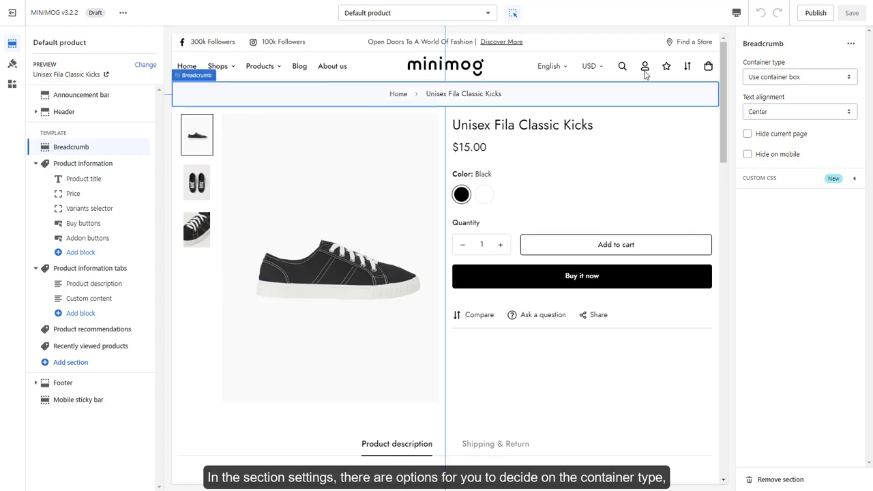
Keep the breadcrumb's container type, try Left text alignment, then restore Center.
click(798, 79)
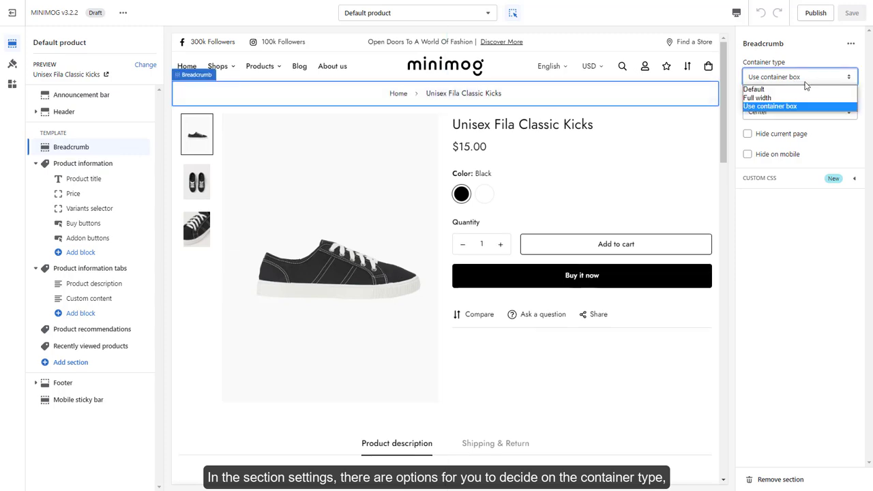
click(821, 83)
click(817, 112)
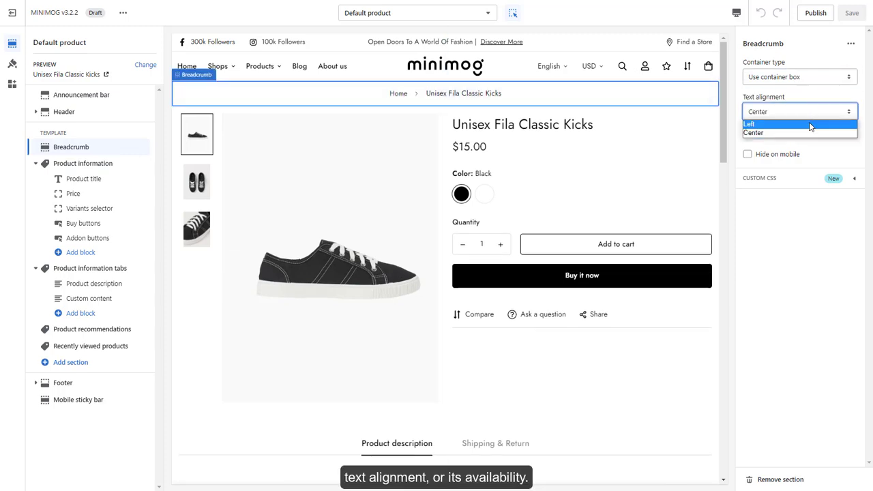
click(810, 127)
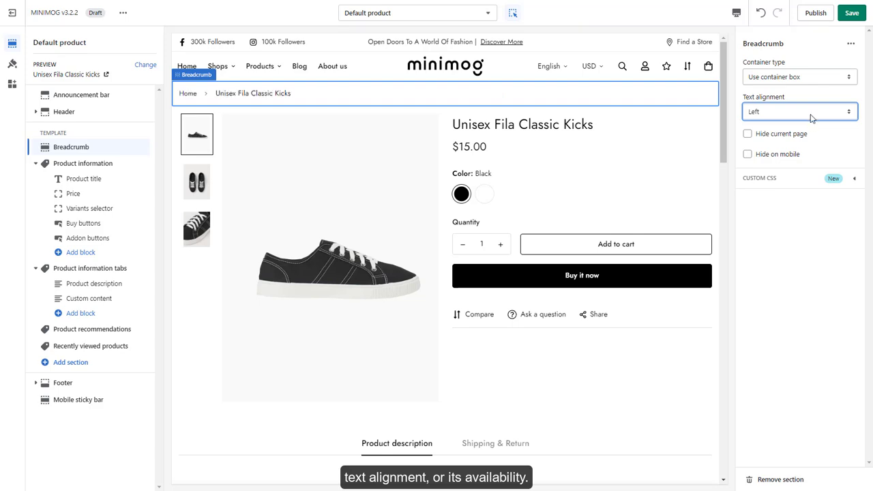
click(811, 118)
click(812, 130)
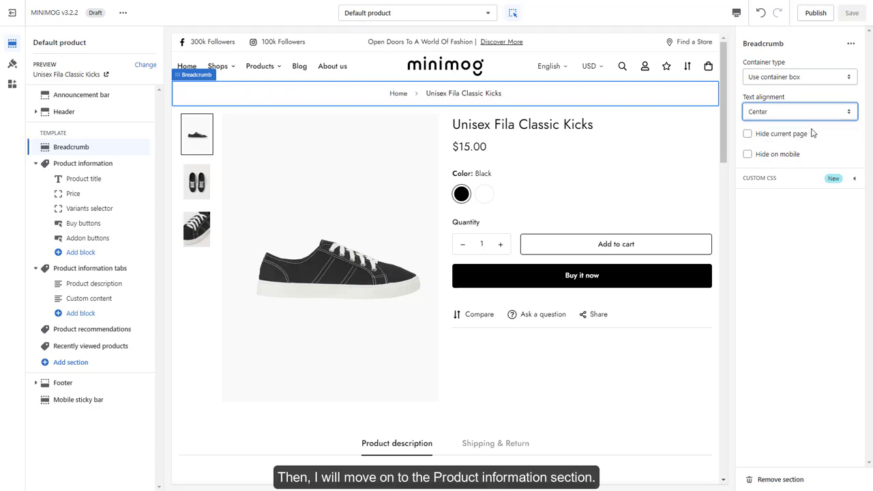
click(116, 170)
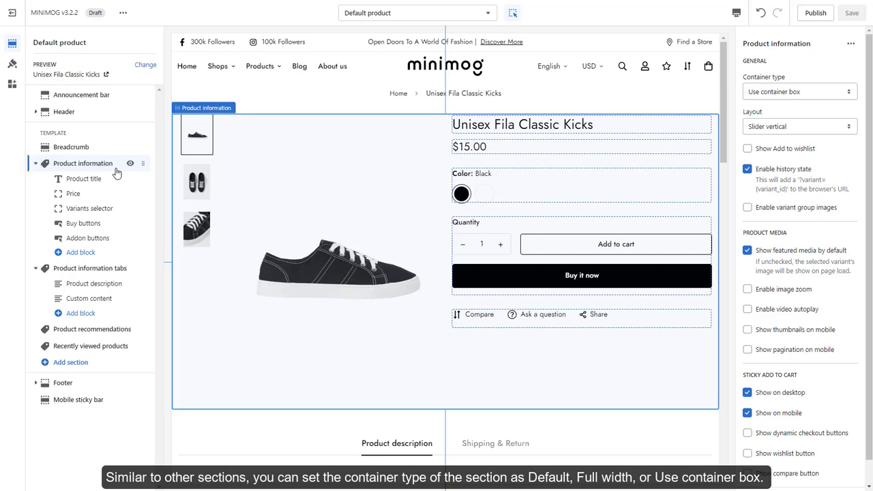
Try Grid 1 column, Grid 2 columns and Standard, settle on Slider vertical, and enable Add to wishlist.
click(769, 94)
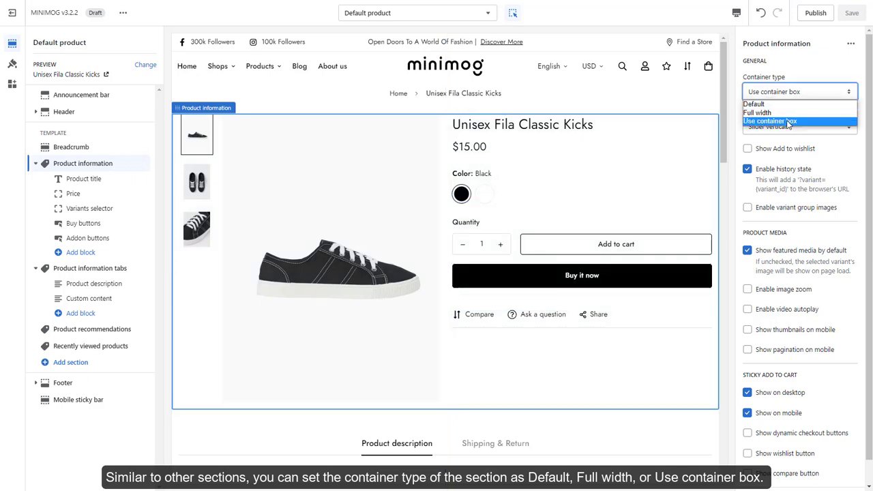
click(848, 96)
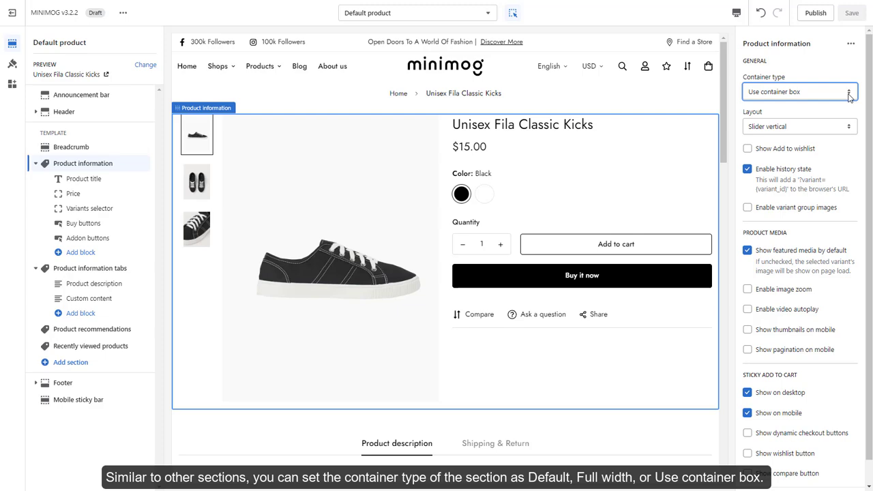
click(849, 128)
click(838, 148)
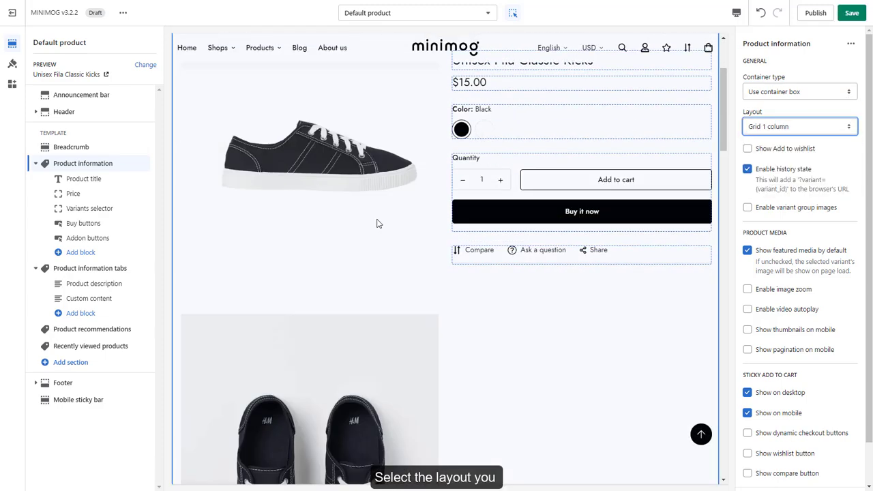
click(790, 127)
click(765, 156)
click(818, 127)
click(756, 139)
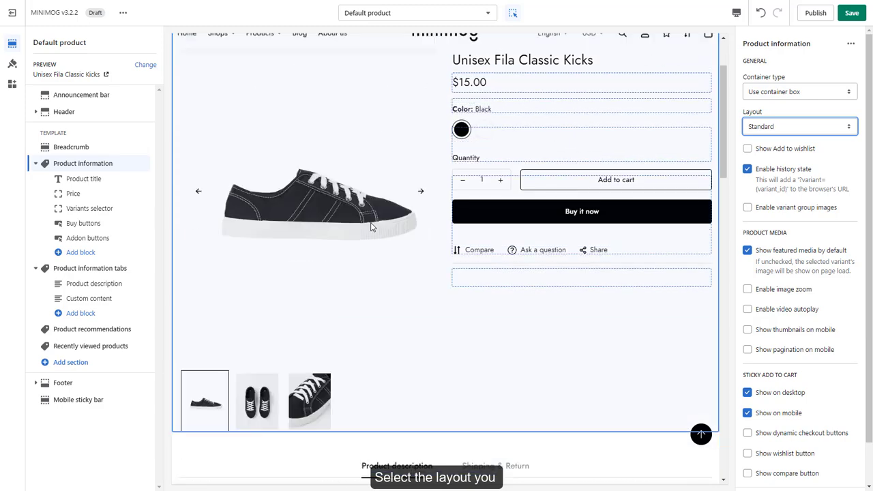
click(818, 127)
click(805, 181)
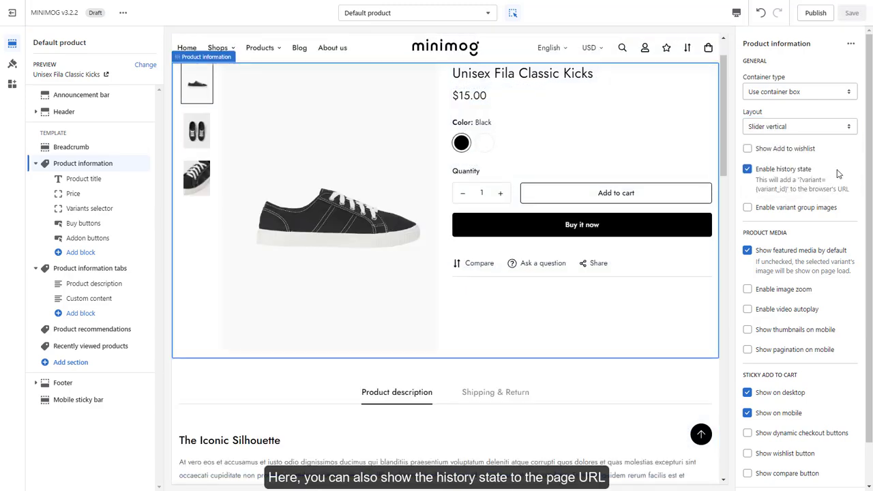
click(808, 152)
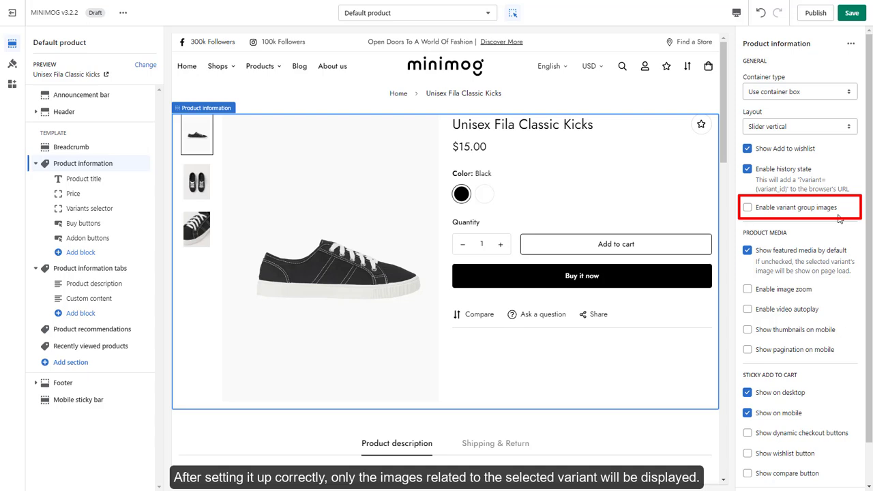
Turn on Enable image zoom under Product media.
scroll(839, 217, down, 1)
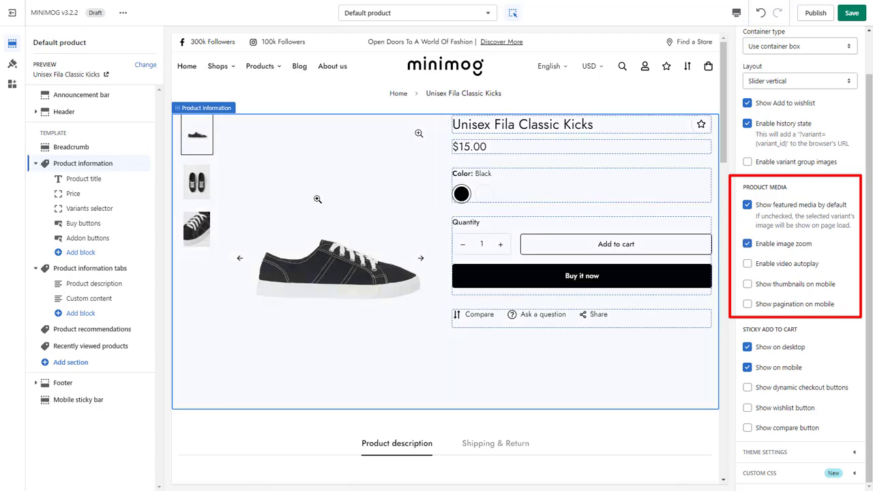
Enable mobile thumbnails and pagination, plus wishlist and compare buttons in the sticky add-to-cart bar.
scroll(579, 302, down, 3)
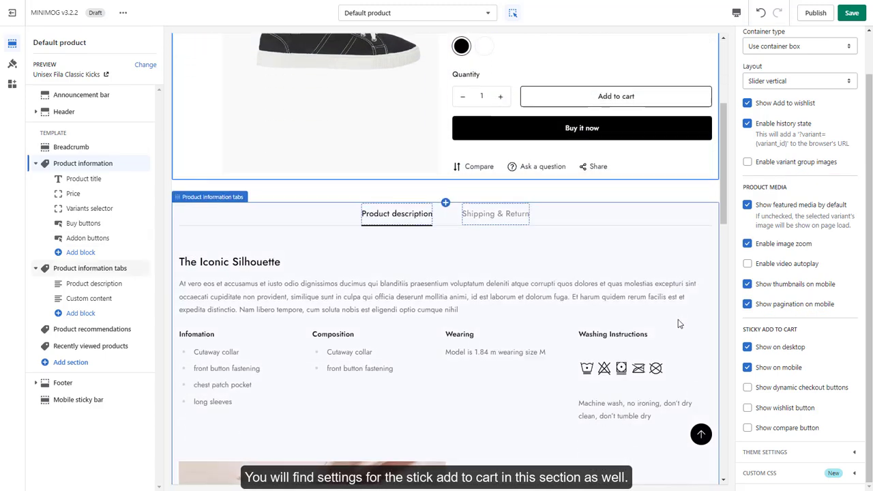
scroll(678, 323, down, 3)
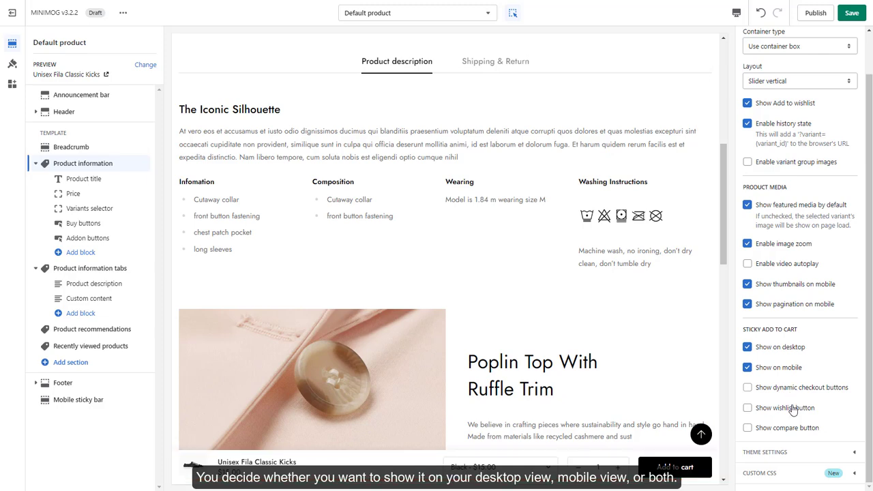
scroll(679, 407, up, 5)
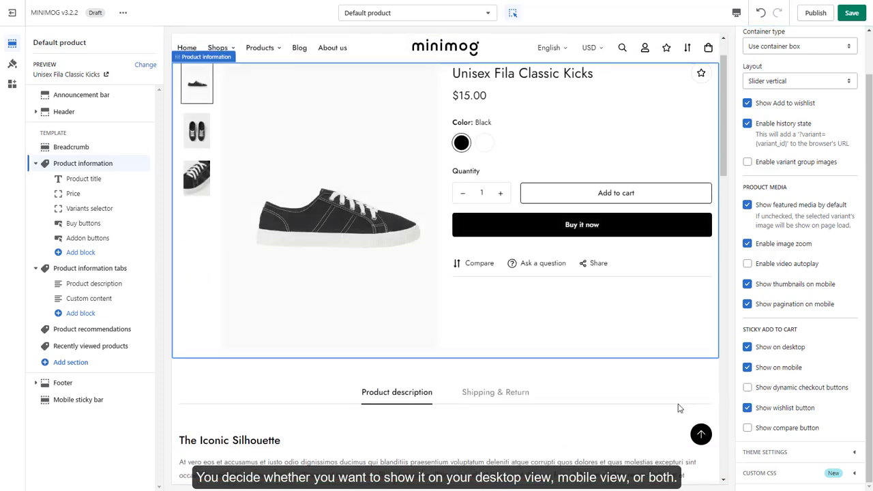
scroll(678, 408, down, 3)
scroll(678, 408, down, 2)
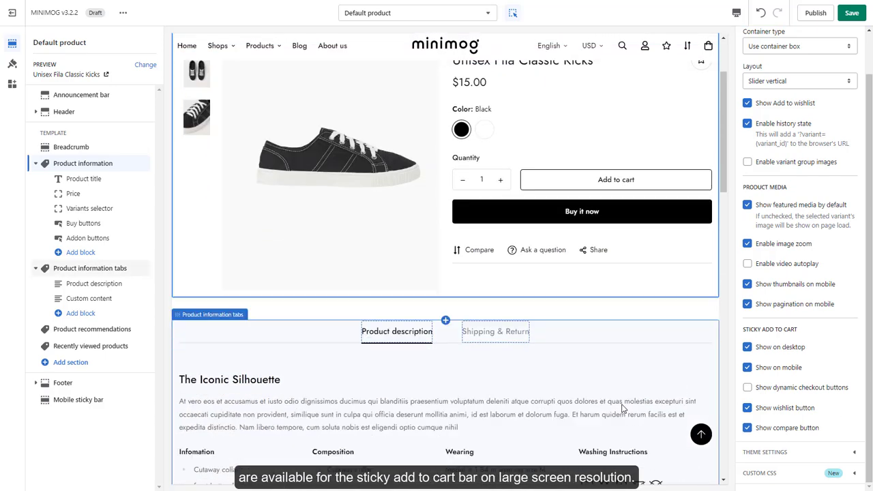
scroll(622, 408, down, 3)
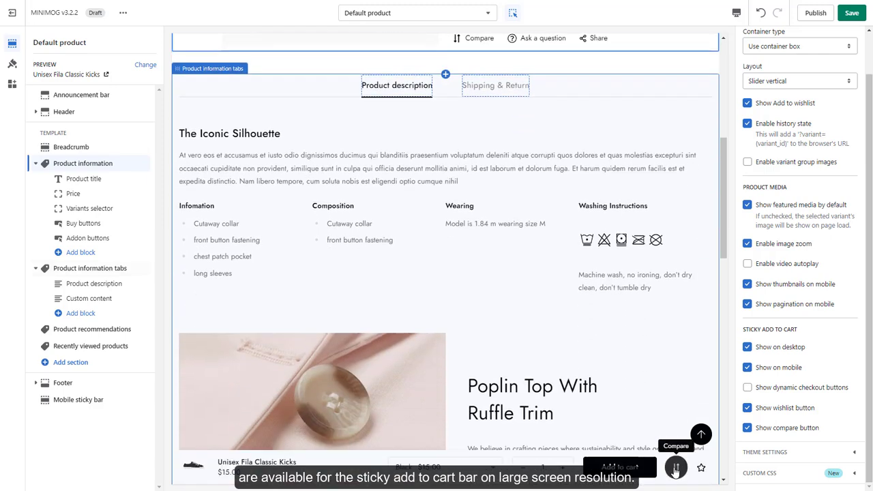
scroll(675, 463, up, 5)
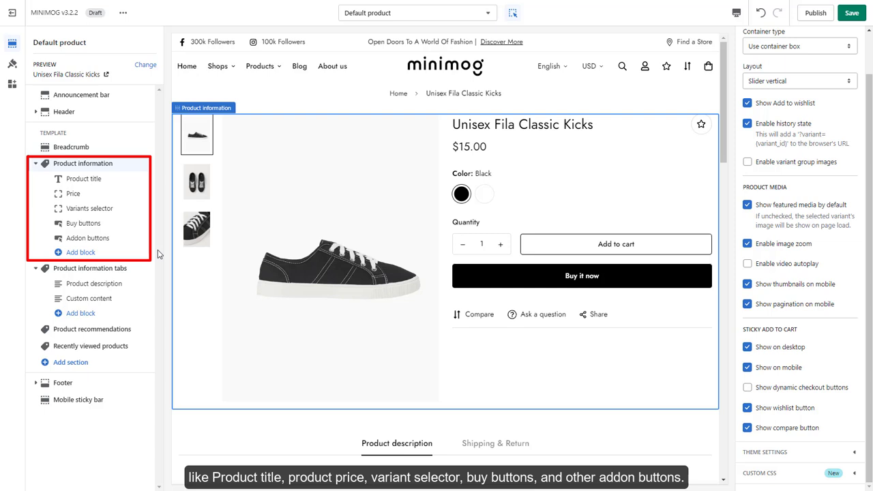
Add a Visitors counter block to Product information, showing 22 viewers from a 20-30 range.
click(111, 253)
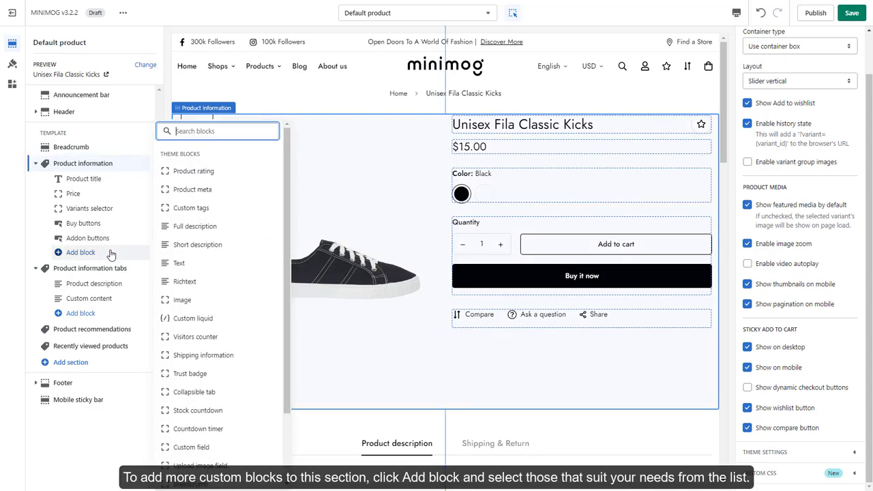
scroll(226, 250, down, 5)
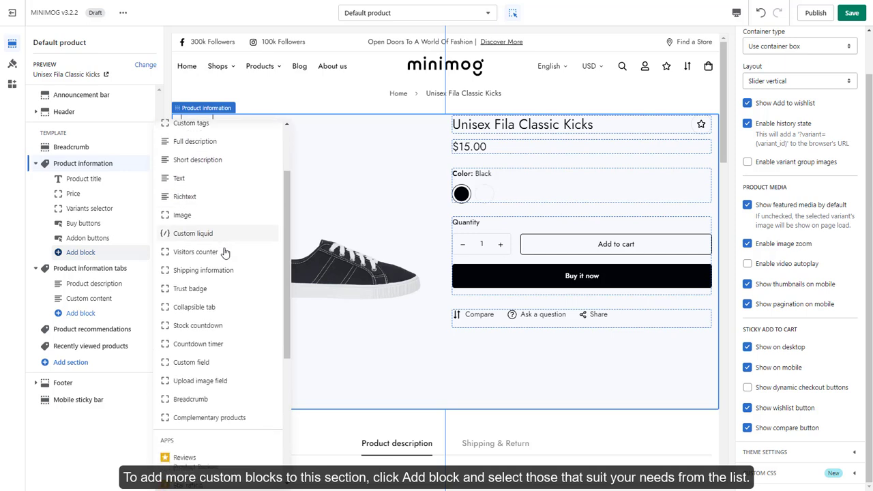
scroll(228, 251, up, 5)
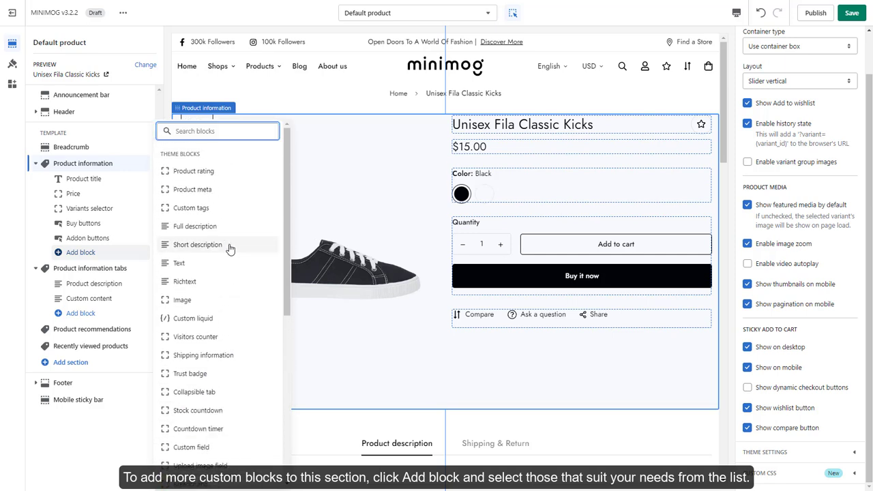
scroll(232, 251, down, 1)
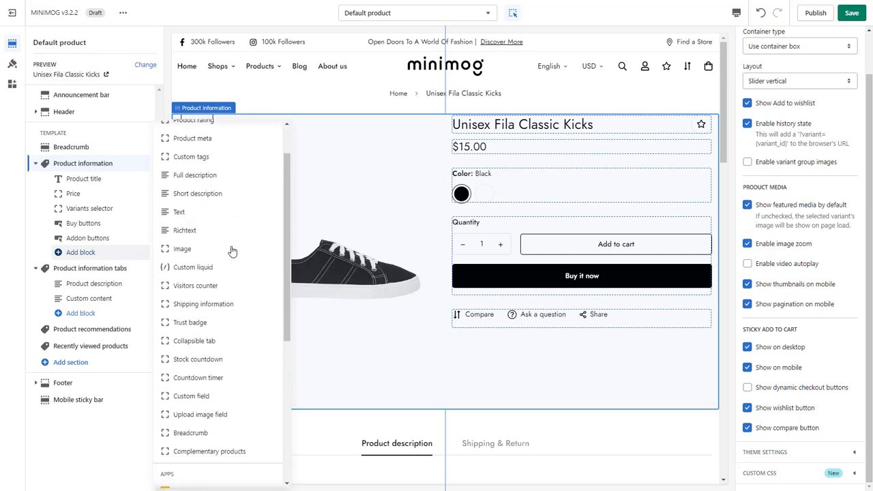
scroll(236, 348, up, 1)
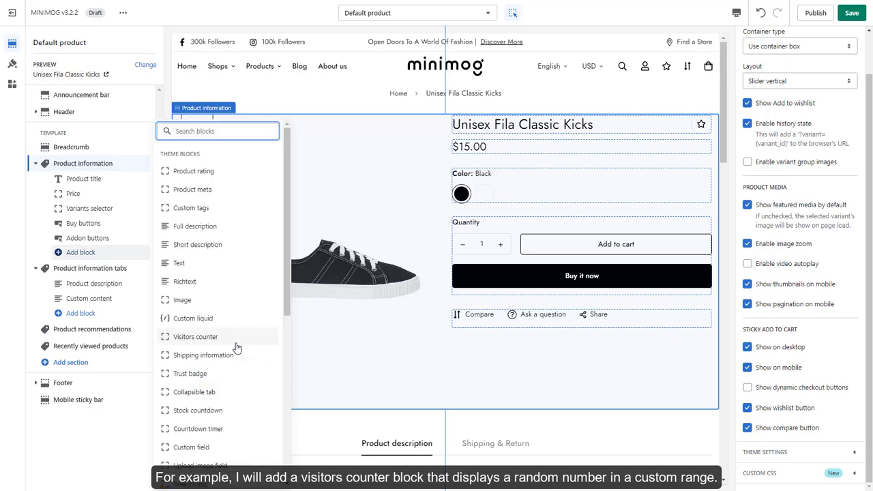
click(238, 338)
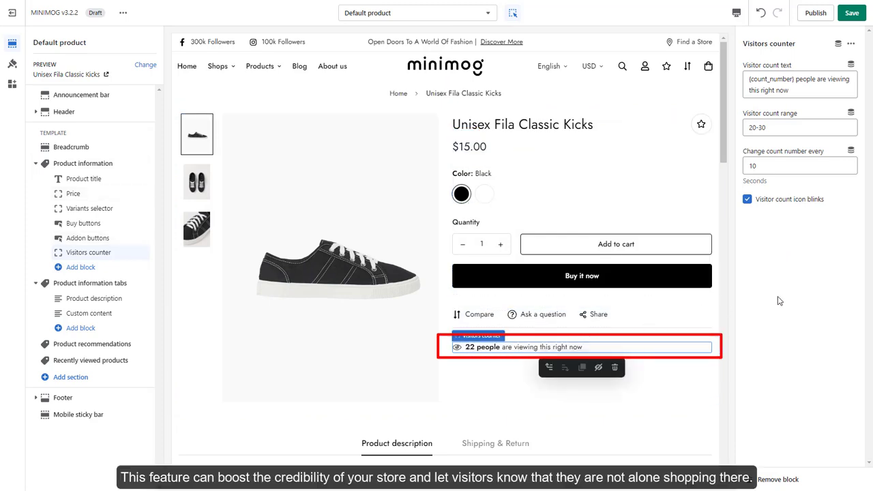
Add a Shipping information block and drag the Addon buttons block beneath it.
click(86, 268)
click(214, 337)
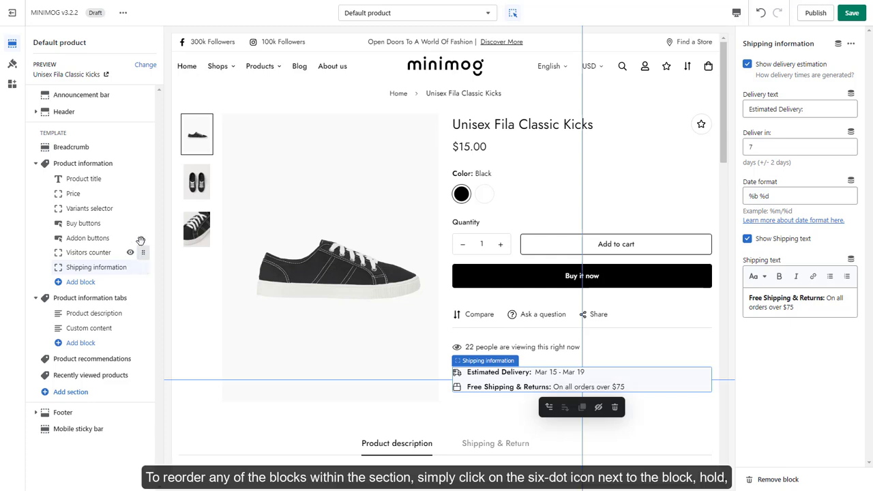
drag(135, 238, 140, 237)
drag(140, 236, 133, 267)
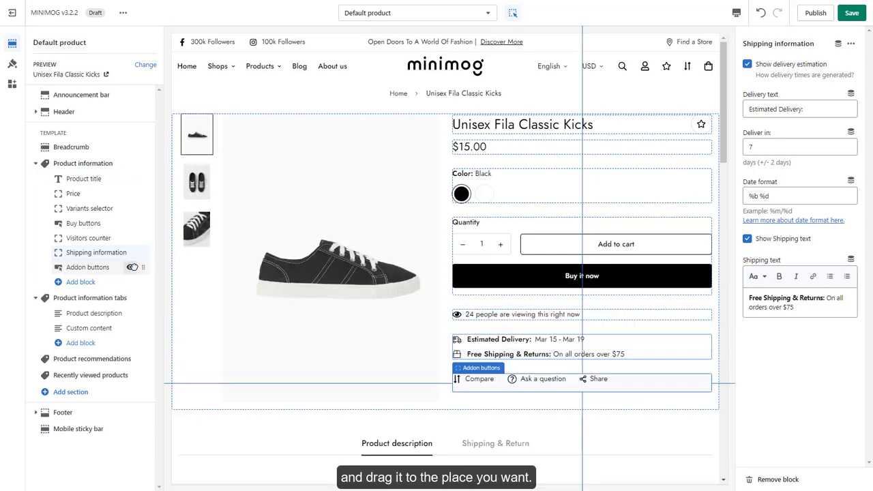
click(116, 304)
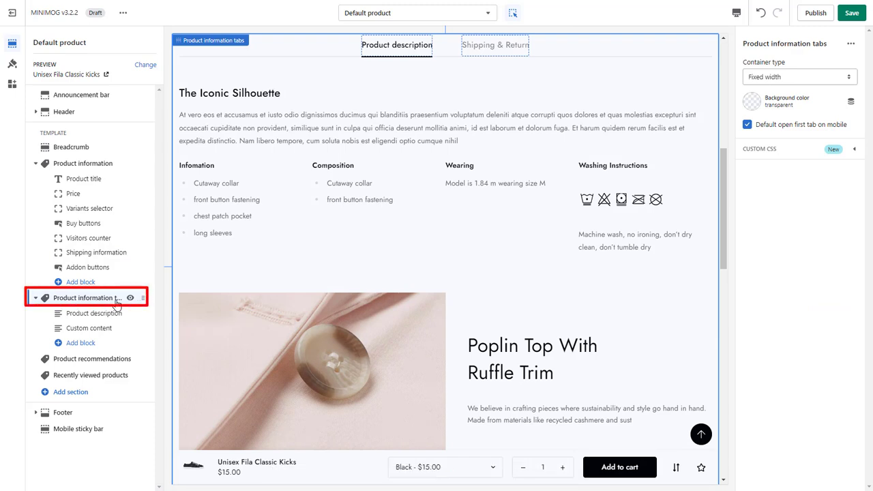
Preview the Shipping & Return and Product description tabs, then check Custom content's Select page list.
click(506, 49)
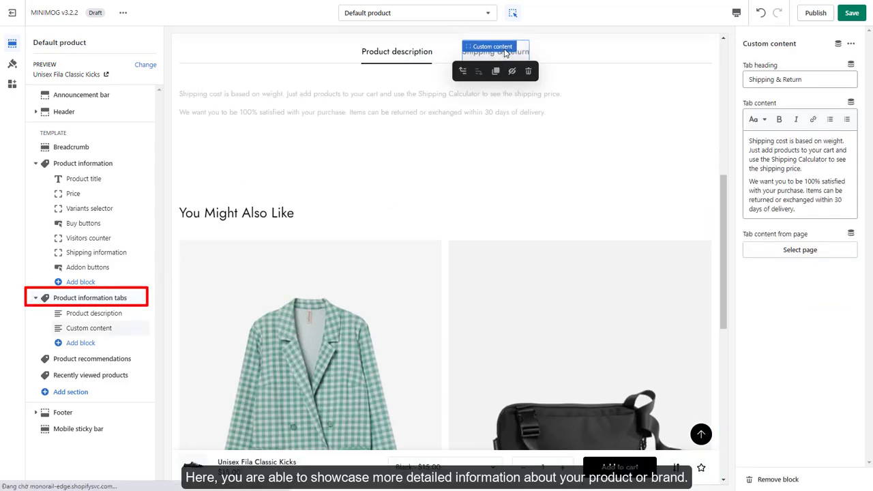
click(386, 261)
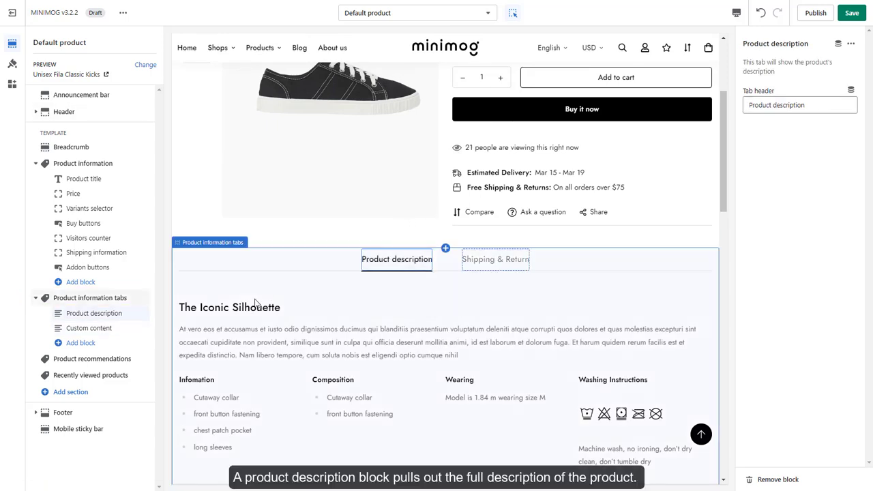
scroll(254, 302, down, 3)
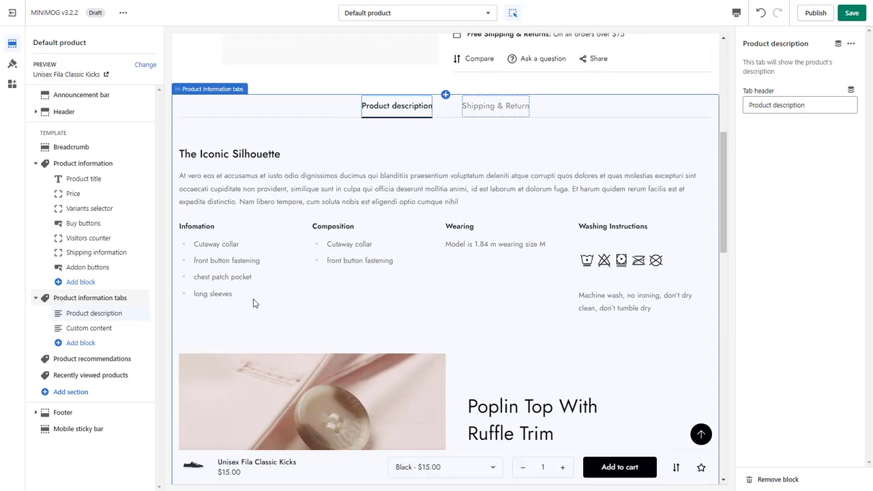
click(89, 328)
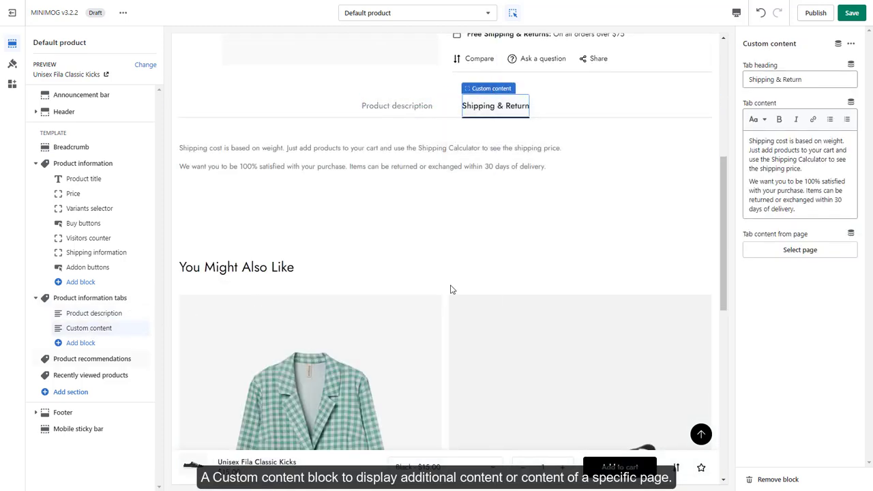
click(788, 252)
click(852, 37)
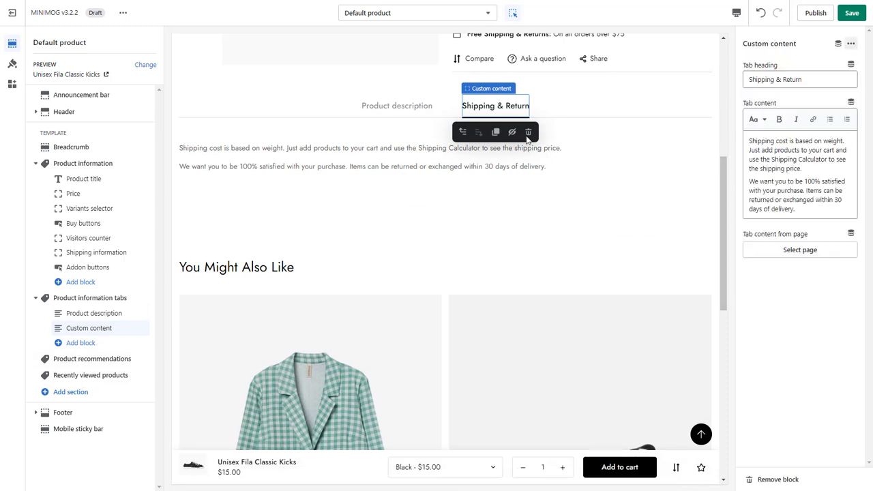
click(98, 344)
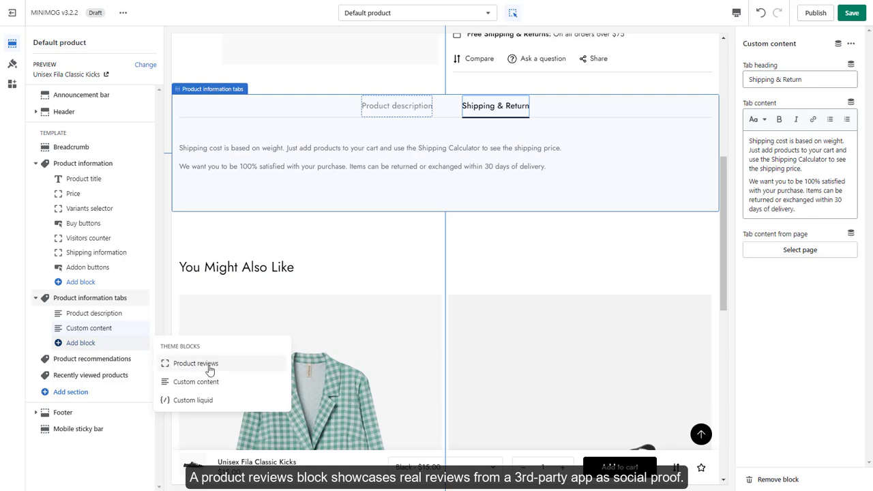
Add a Product reviews tab block, keeping Fixed container width, and review its app requirements.
click(185, 364)
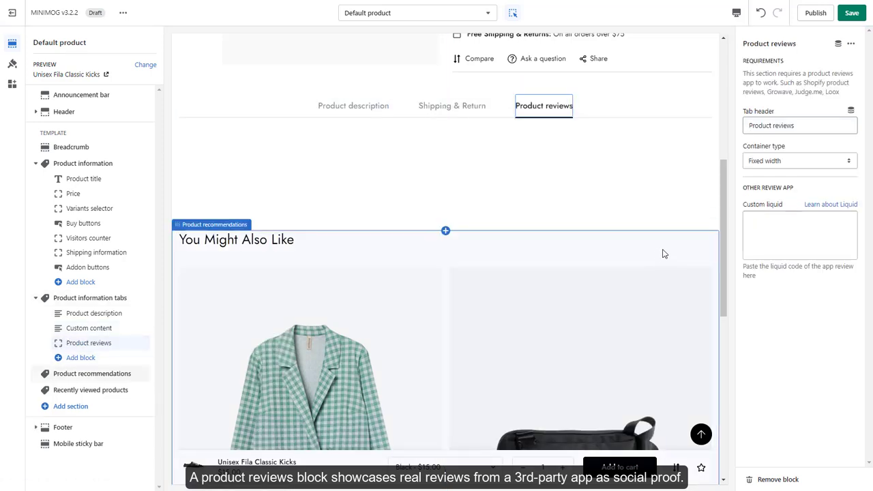
click(796, 165)
click(796, 165)
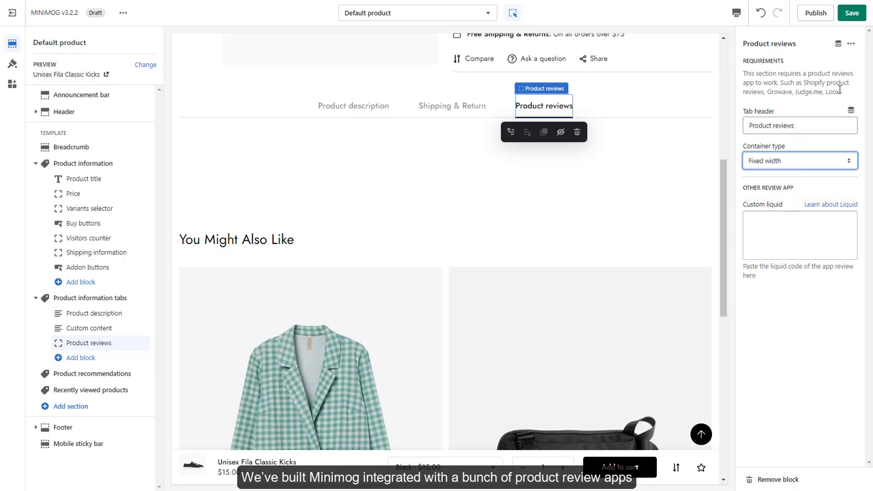
drag(839, 90, 745, 73)
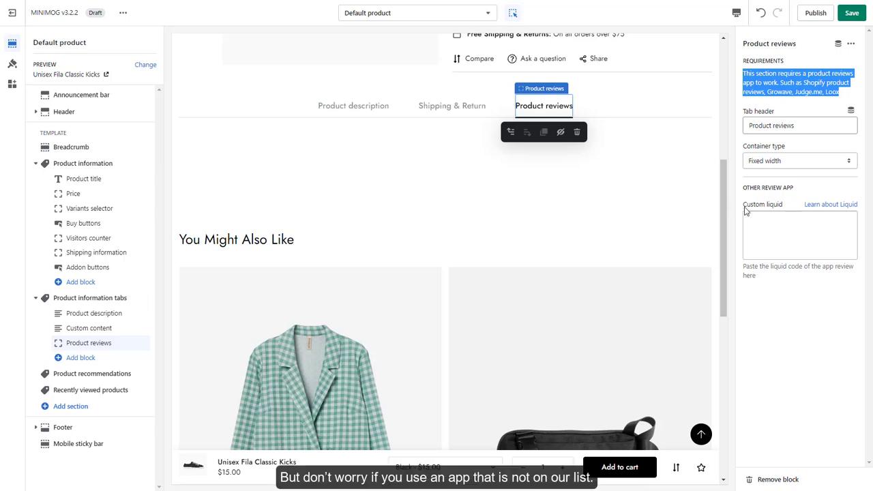
drag(792, 278, 754, 267)
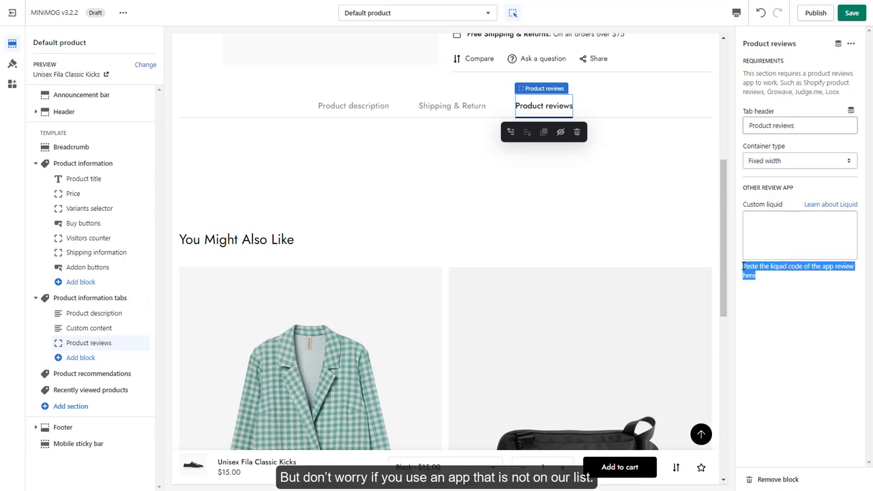
click(788, 288)
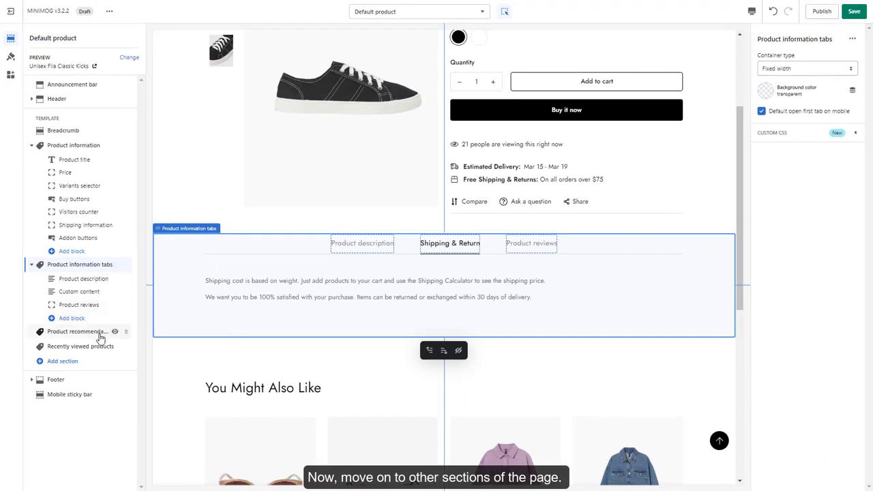
Open the Product recommendations section settings and check Search & Discovery's Add recommendations page.
mouse_move(102, 336)
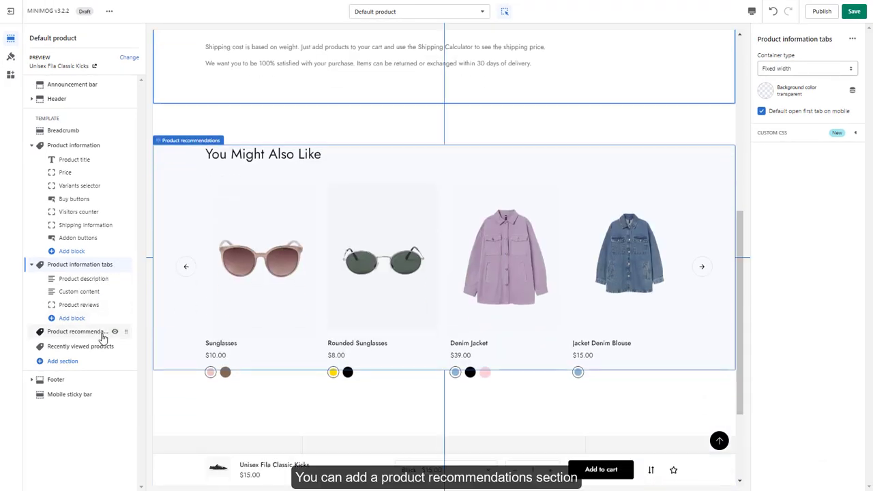
click(103, 337)
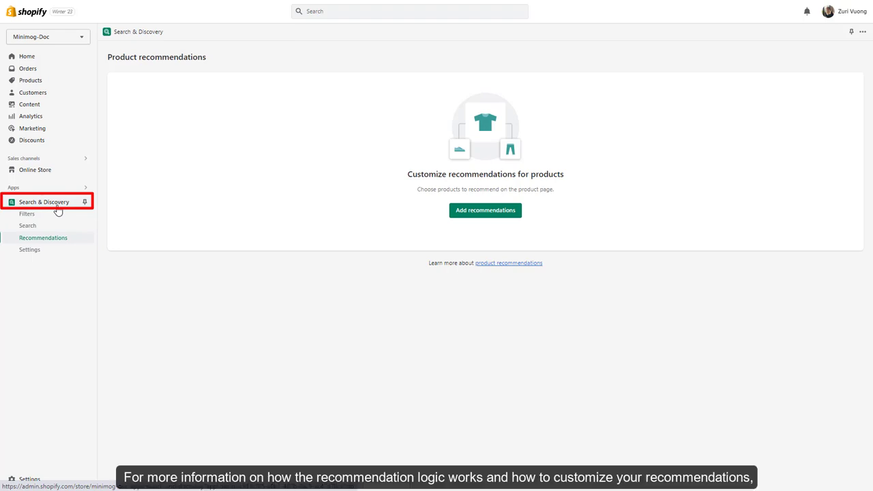
click(486, 213)
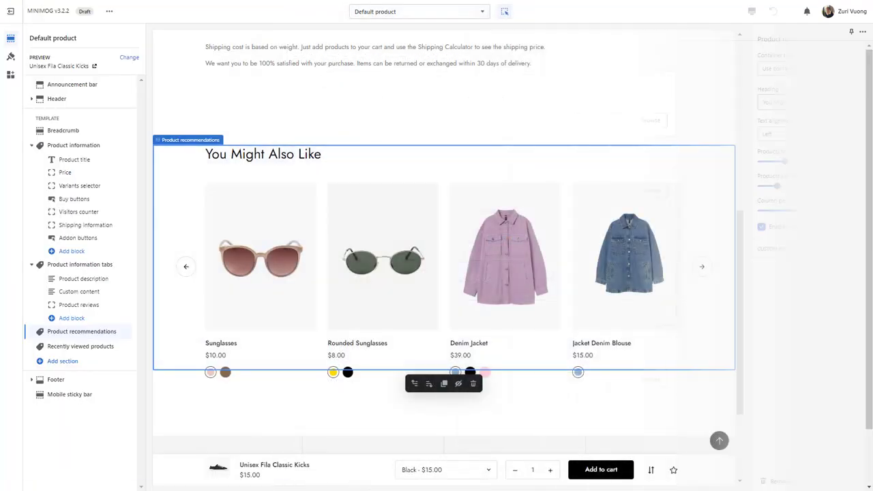
Set the recommendations heading to 'You Might Also Like !' with Center alignment, then view Recently viewed products settings.
click(817, 103)
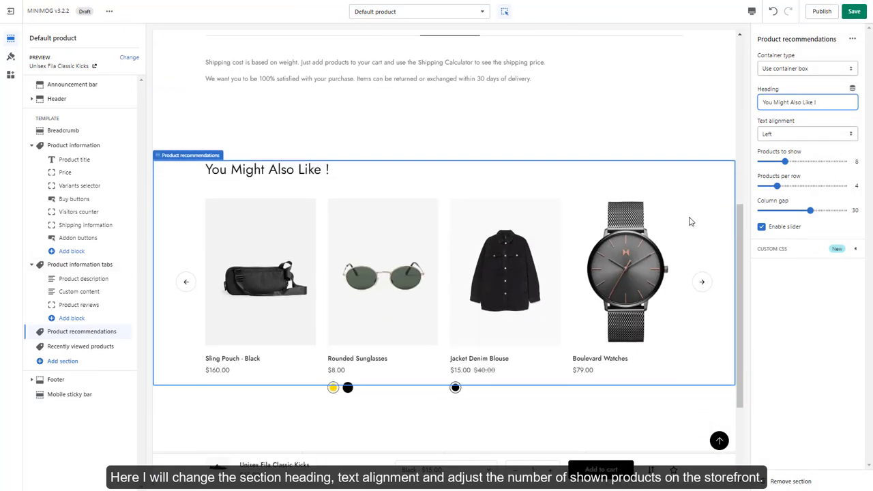
click(826, 135)
click(766, 151)
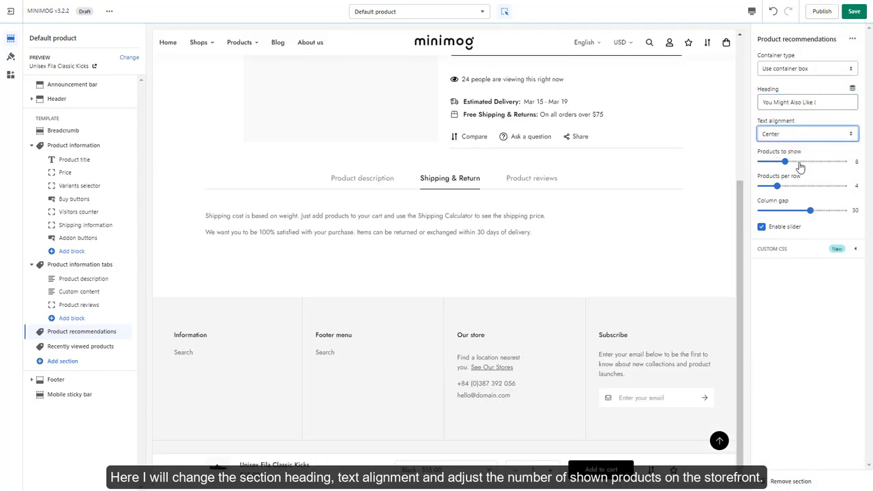
click(701, 205)
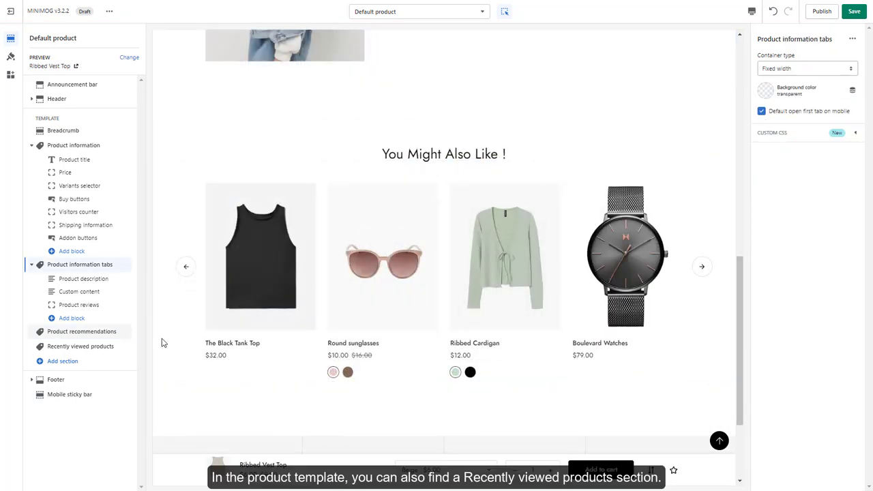
click(99, 349)
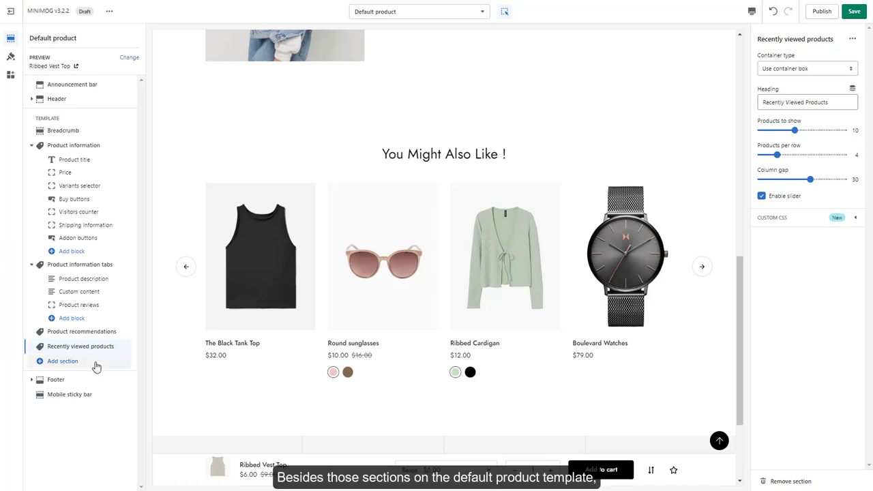
Browse the full Add section list without adding anything, then save the Default product template.
click(96, 365)
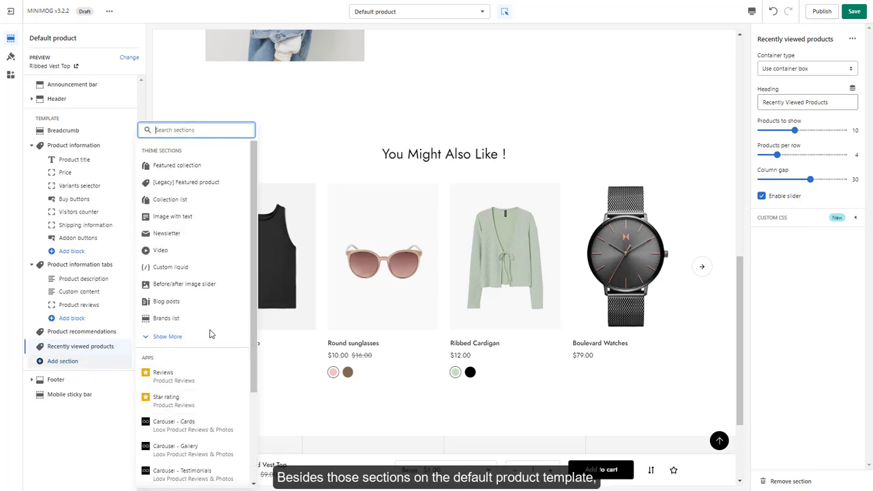
click(207, 338)
scroll(209, 341, down, 4)
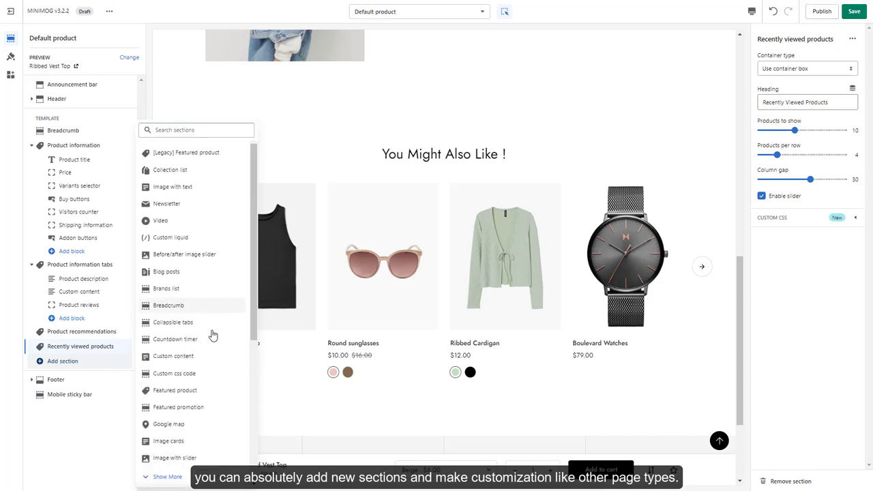
click(210, 354)
scroll(218, 355, down, 5)
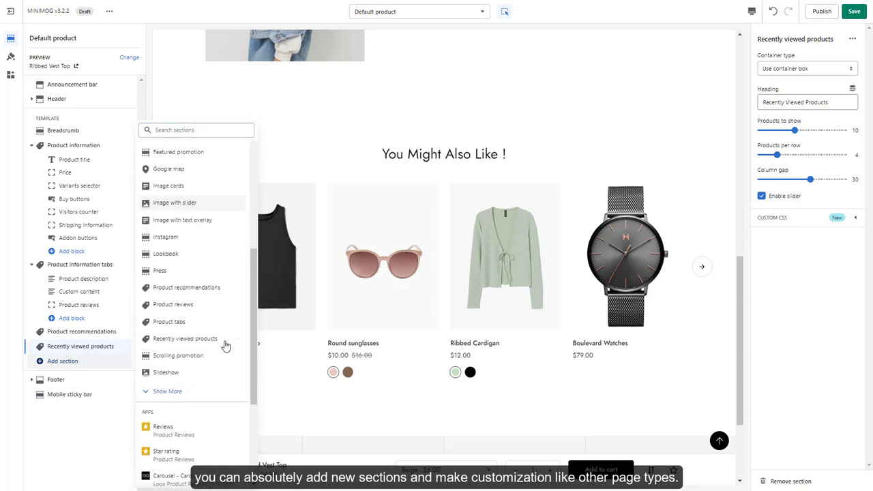
click(223, 363)
scroll(223, 349, up, 10)
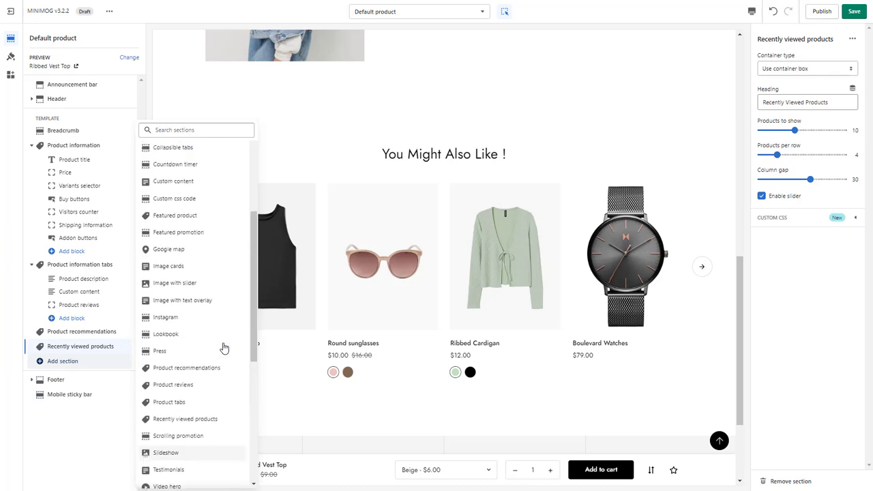
scroll(224, 348, down, 2)
click(385, 360)
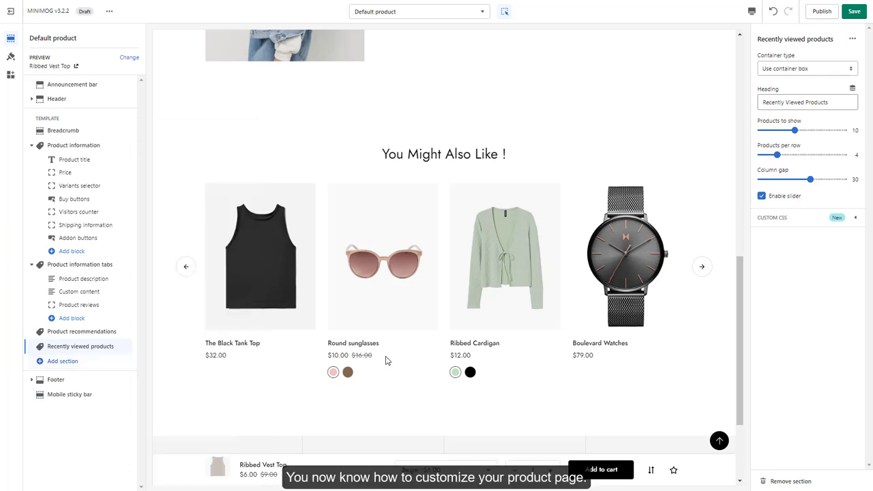
click(851, 12)
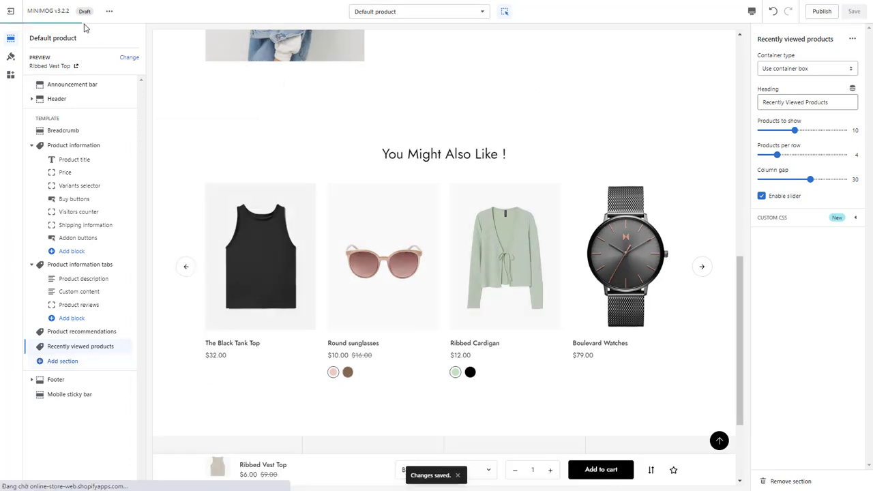
Preview the theme on the storefront and scroll down the home page.
click(109, 12)
click(88, 100)
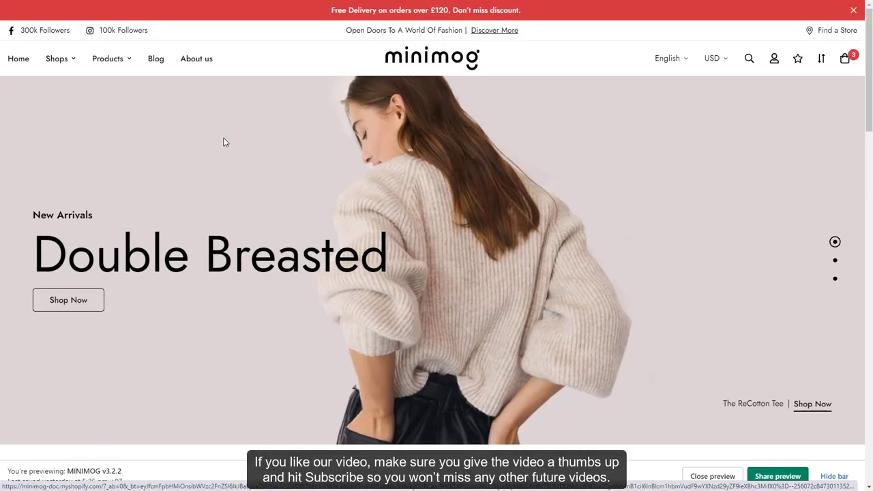
scroll(226, 142, down, 3)
scroll(226, 142, down, 8)
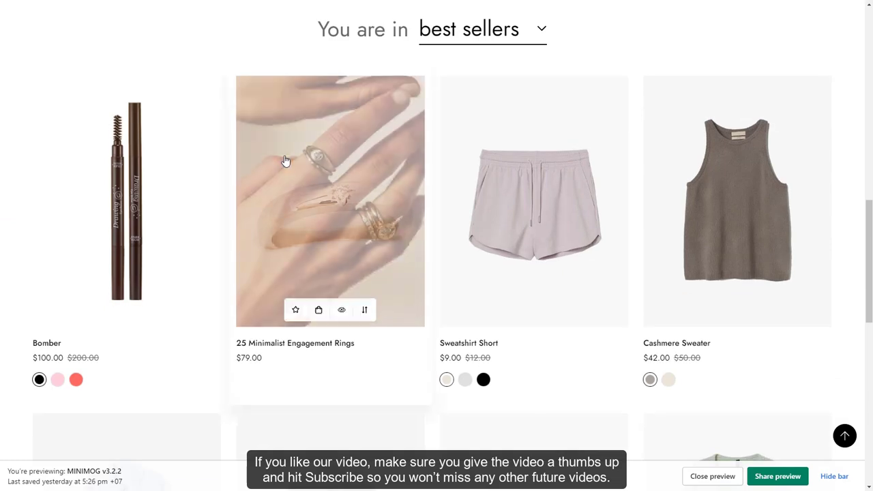
Open the 25 Minimalist Engagement Rings product and view its recommendations and Recently Viewed Products.
click(287, 162)
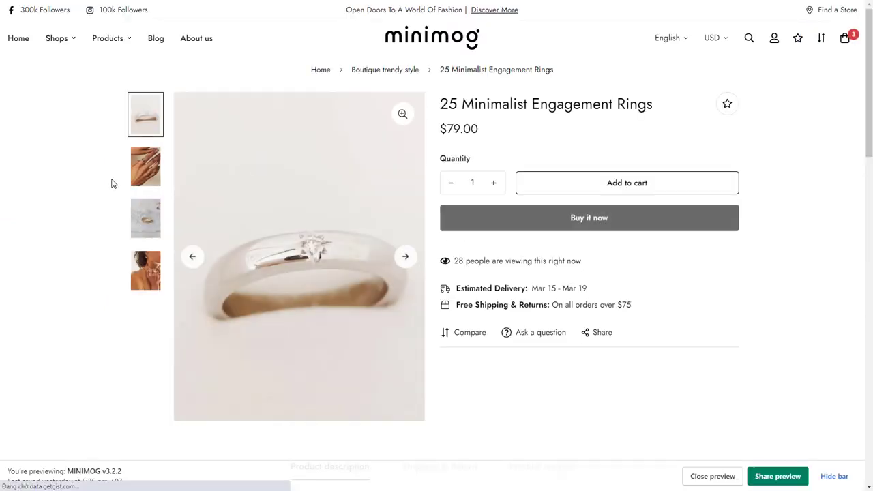
scroll(86, 183, down, 8)
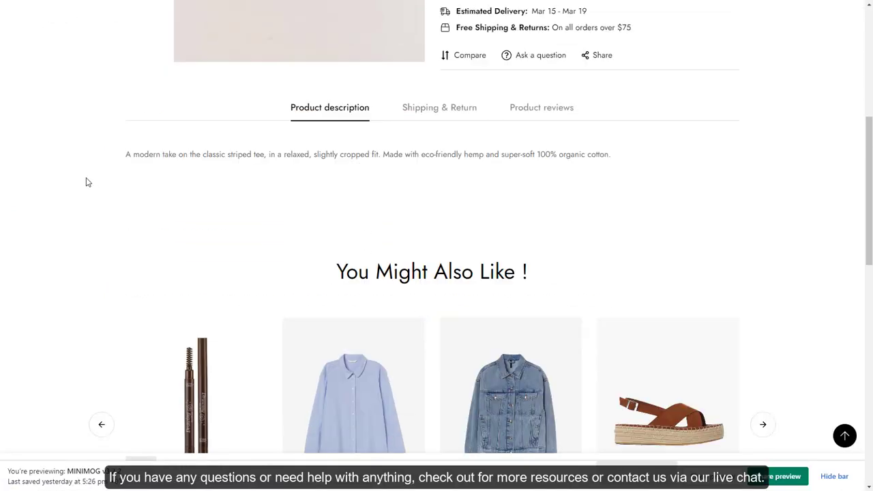
scroll(86, 180, down, 5)
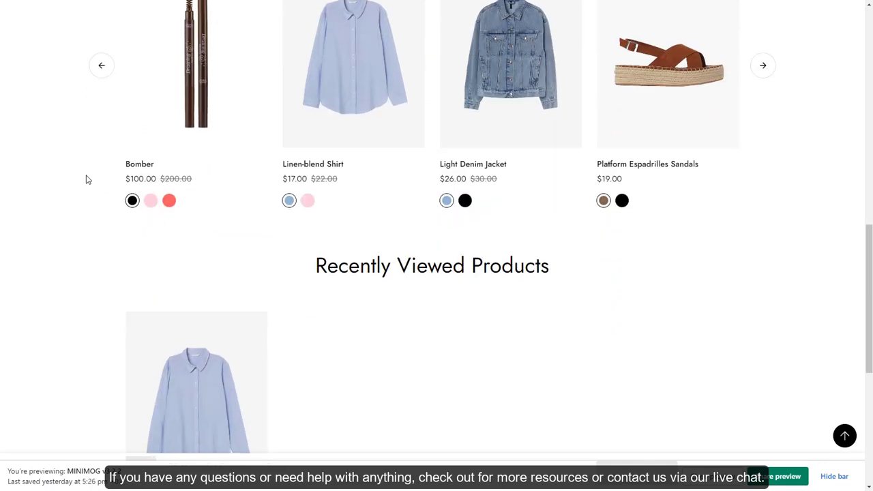
scroll(342, 247, up, 4)
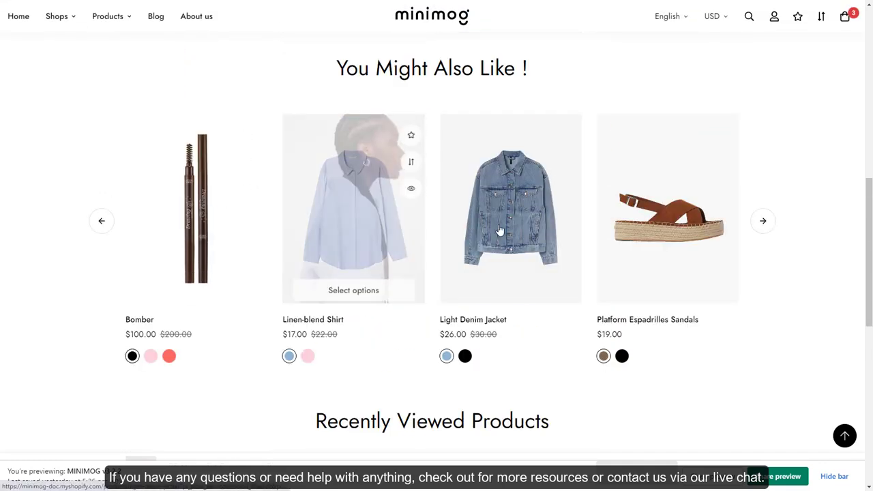